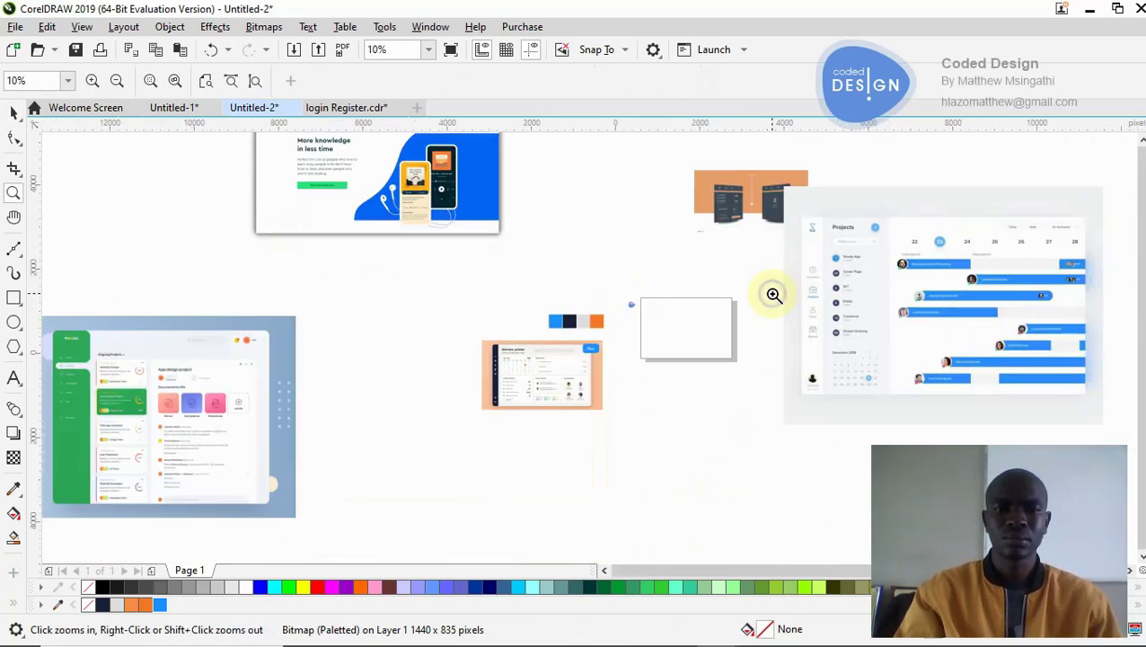
Step: Move the four colour swatches from above the orange dashboard reference onto the blank page
{"action": "right_click", "coordinate": [772, 296]}
{"action": "left_click", "coordinate": [670, 338]}
{"action": "scroll", "coordinate": [632, 335], "scroll_direction": "up", "scroll_amount": 2}
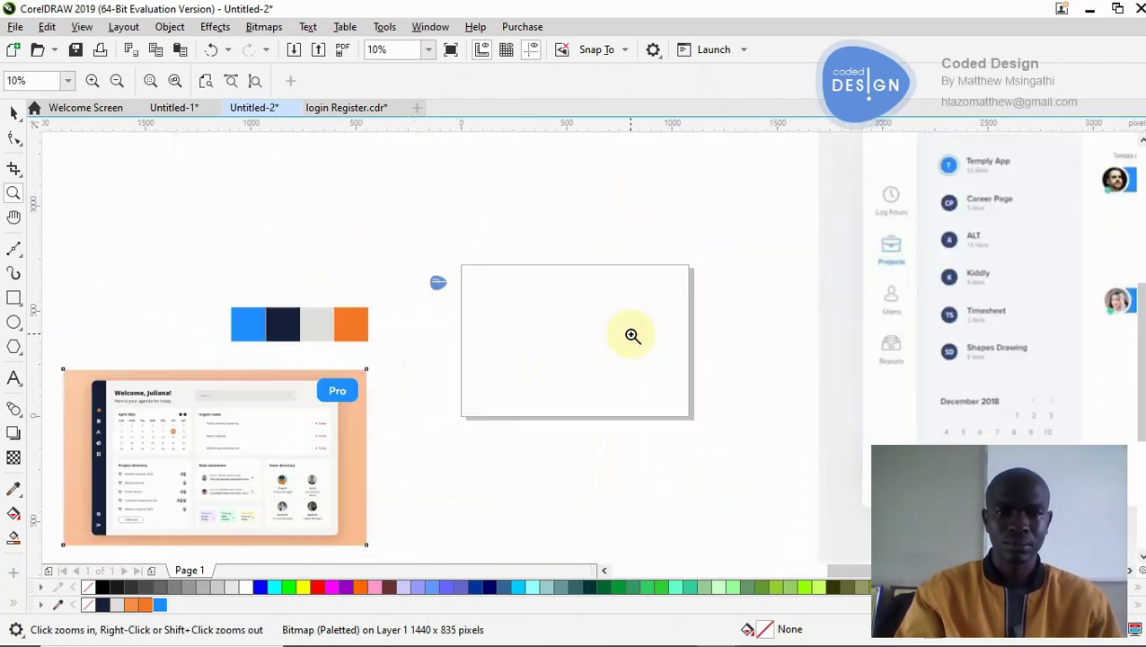
{"action": "scroll", "coordinate": [594, 340], "scroll_direction": "up", "scroll_amount": 2}
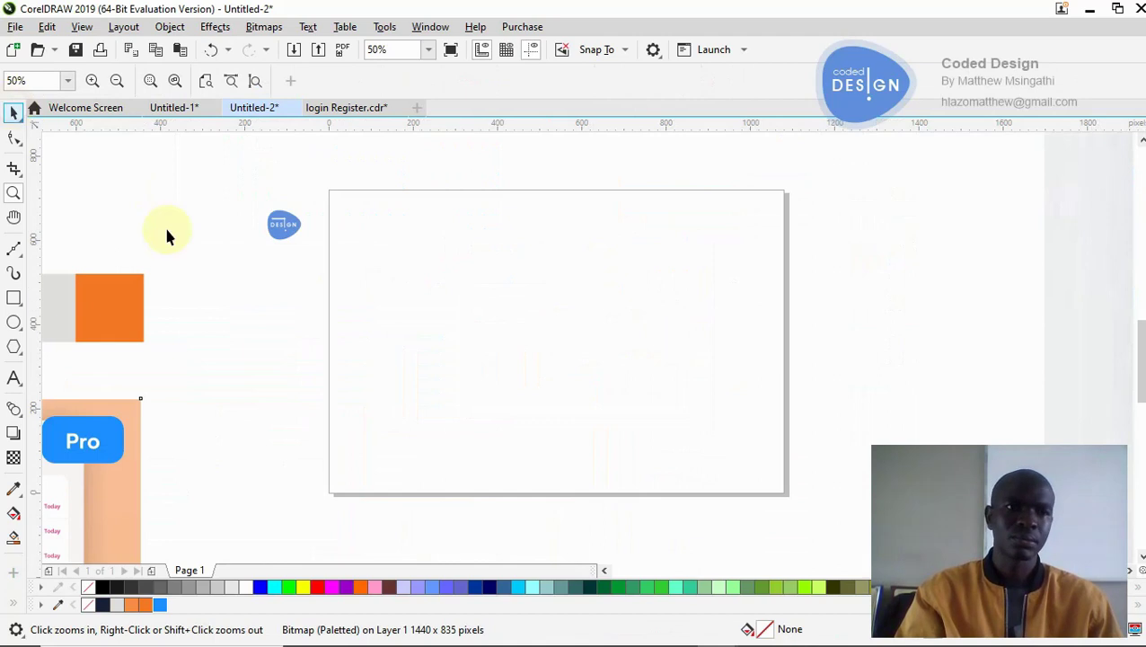
{"action": "key", "text": "space"}
{"action": "left_click_drag", "start_coordinate": [199, 248], "coordinate": [111, 363]}
{"action": "left_click_drag", "start_coordinate": [322, 309], "coordinate": [898, 269]}
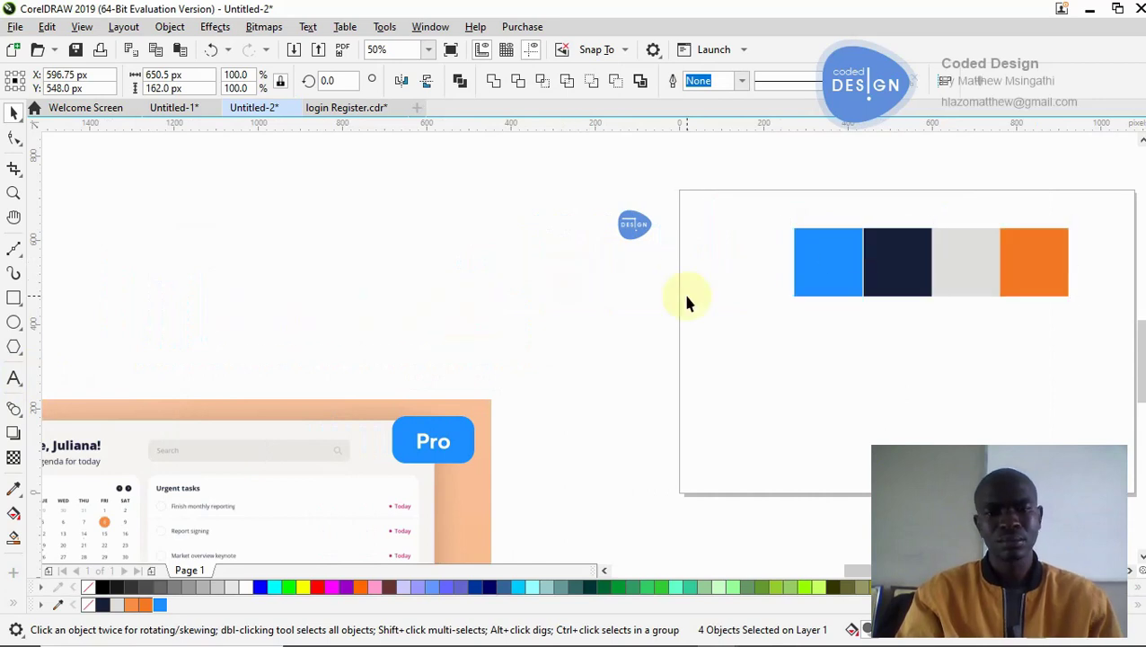
Step: Move the four colour swatches off the page, placing them just beyond its right edge
{"action": "key", "text": "z"}
{"action": "key", "text": "F3"}
{"action": "key", "text": "F3"}
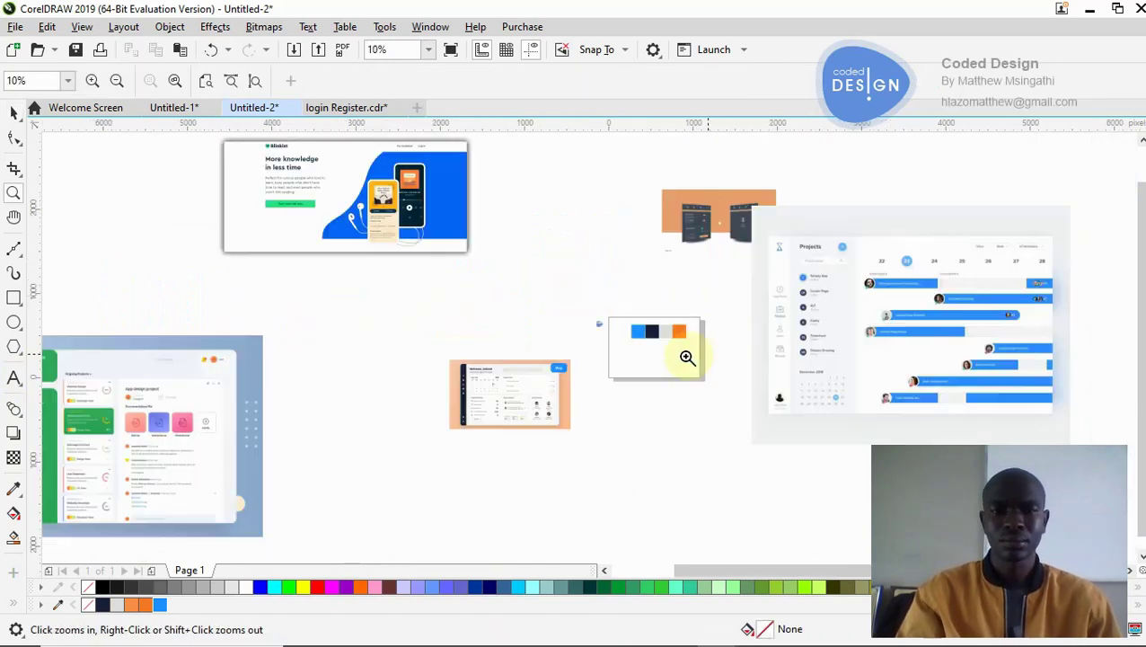
{"action": "left_click", "coordinate": [675, 354]}
{"action": "left_click", "coordinate": [662, 335]}
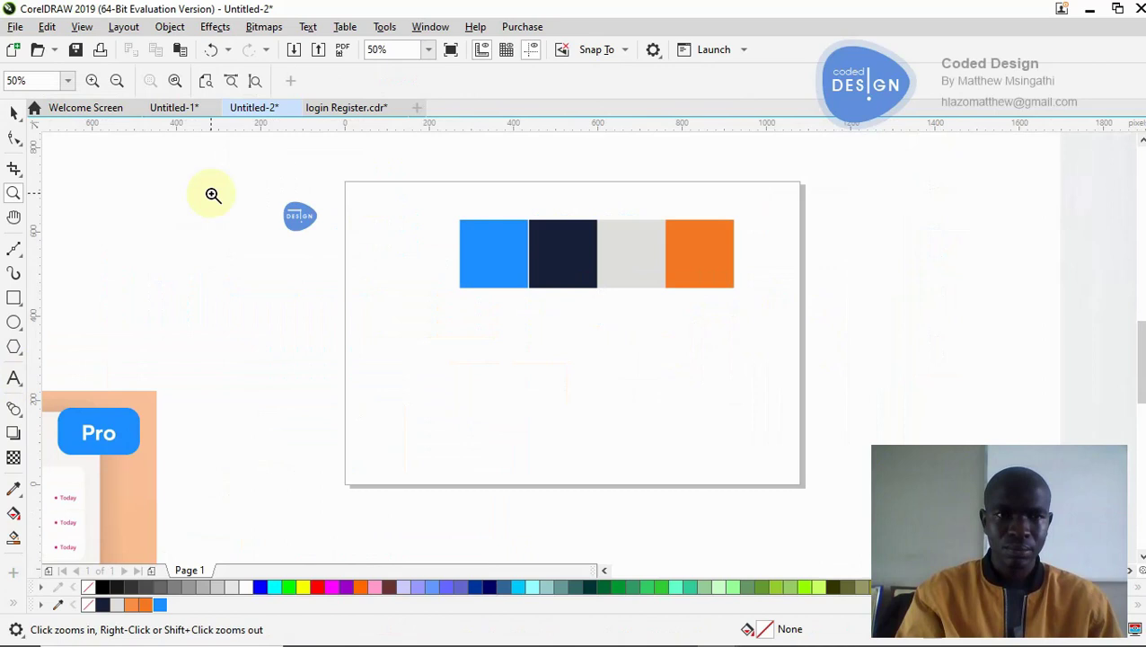
{"action": "left_click", "coordinate": [13, 112]}
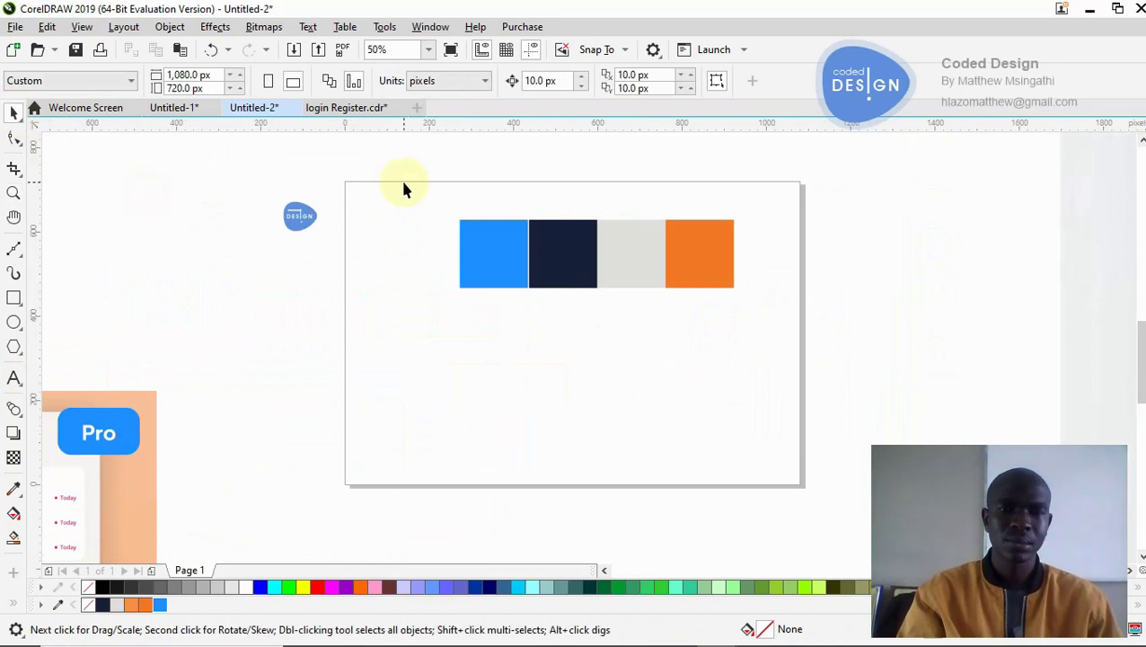
{"action": "left_click_drag", "start_coordinate": [432, 202], "coordinate": [821, 332]}
{"action": "left_click_drag", "start_coordinate": [687, 280], "coordinate": [1005, 263]}
{"action": "left_click", "coordinate": [649, 291]}
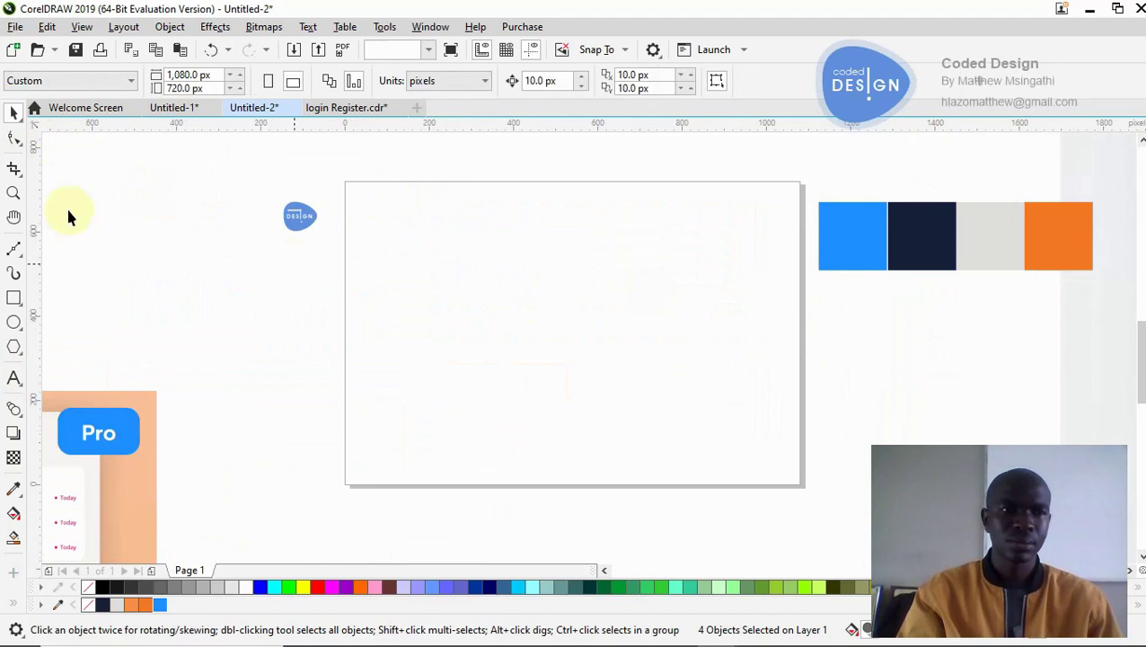
Step: Create a page-sized rectangle and narrow it to a full-height strip about 67.5 px wide along the page's left edge
{"action": "double_click", "coordinate": [15, 299]}
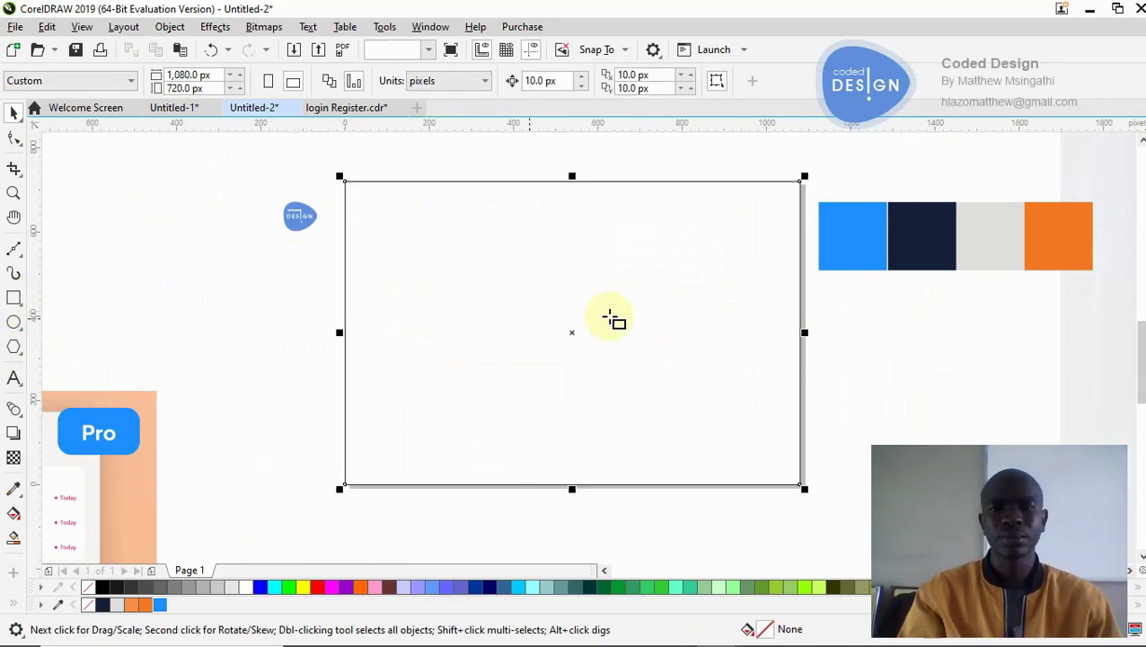
{"action": "left_click_drag", "start_coordinate": [802, 331], "coordinate": [378, 339]}
{"action": "left_click", "coordinate": [14, 110]}
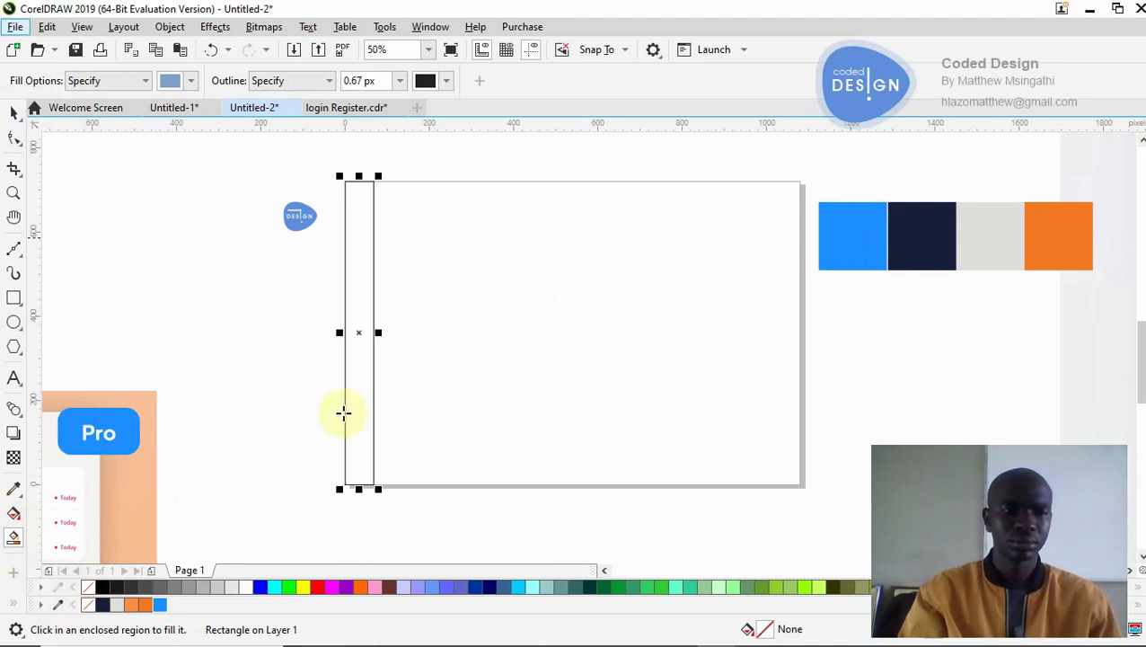
Step: Fill the vertical sidebar strip with the dark navy colour sampled from the second swatch
{"action": "left_click", "coordinate": [15, 490]}
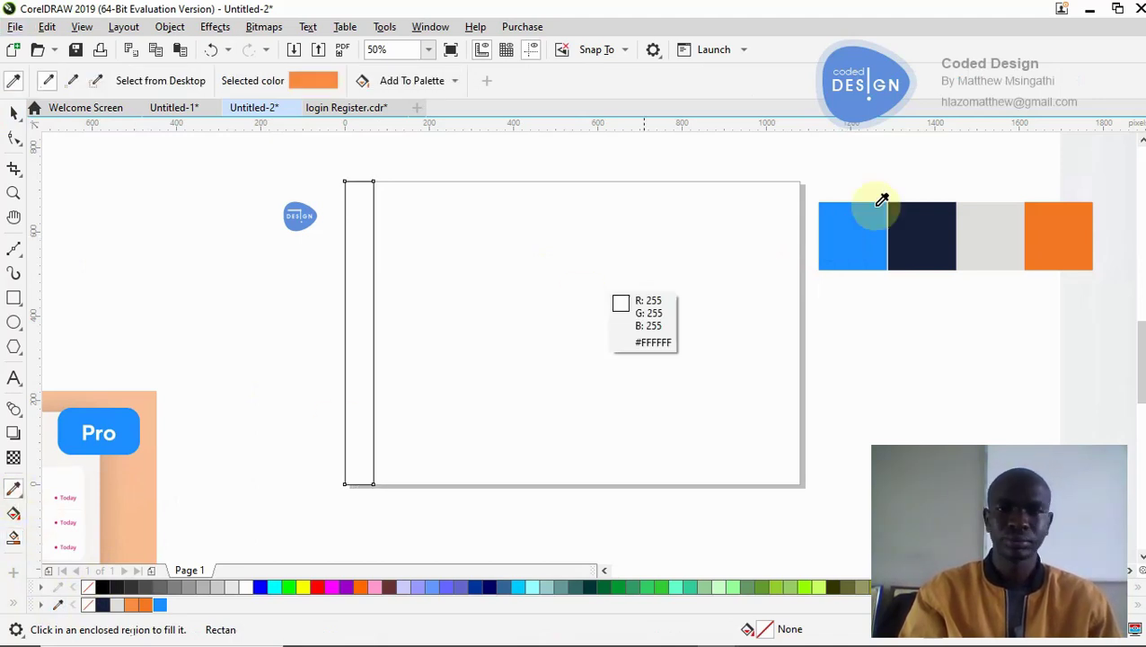
{"action": "left_click", "coordinate": [926, 228]}
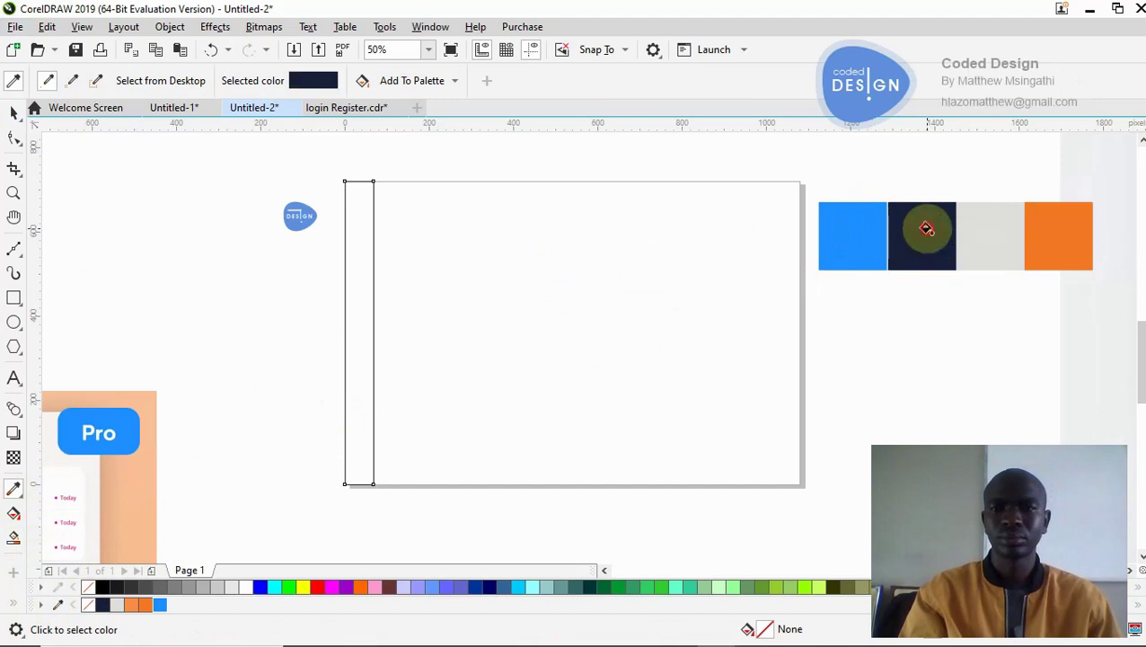
{"action": "left_click", "coordinate": [345, 311]}
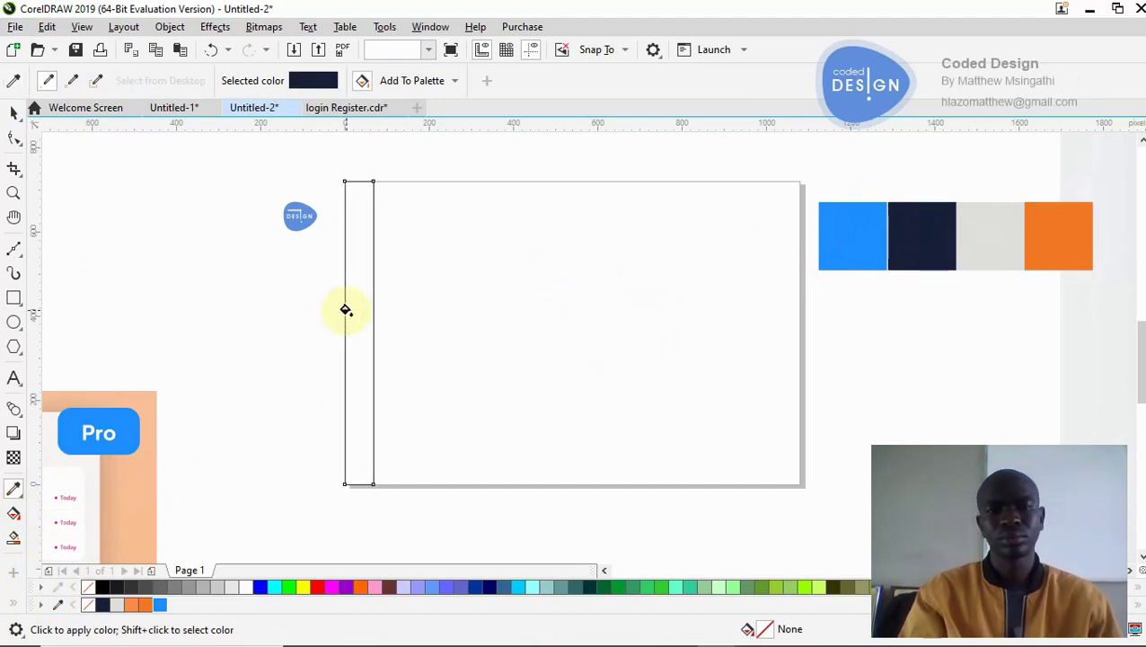
{"action": "left_click", "coordinate": [353, 325]}
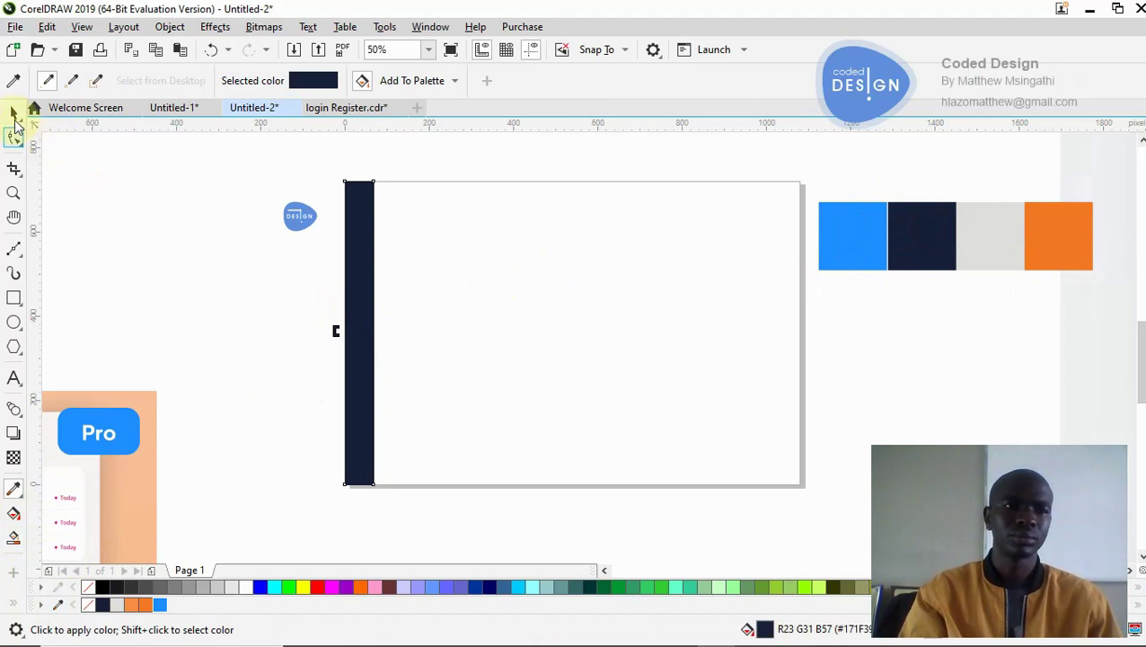
{"action": "key", "text": "space"}
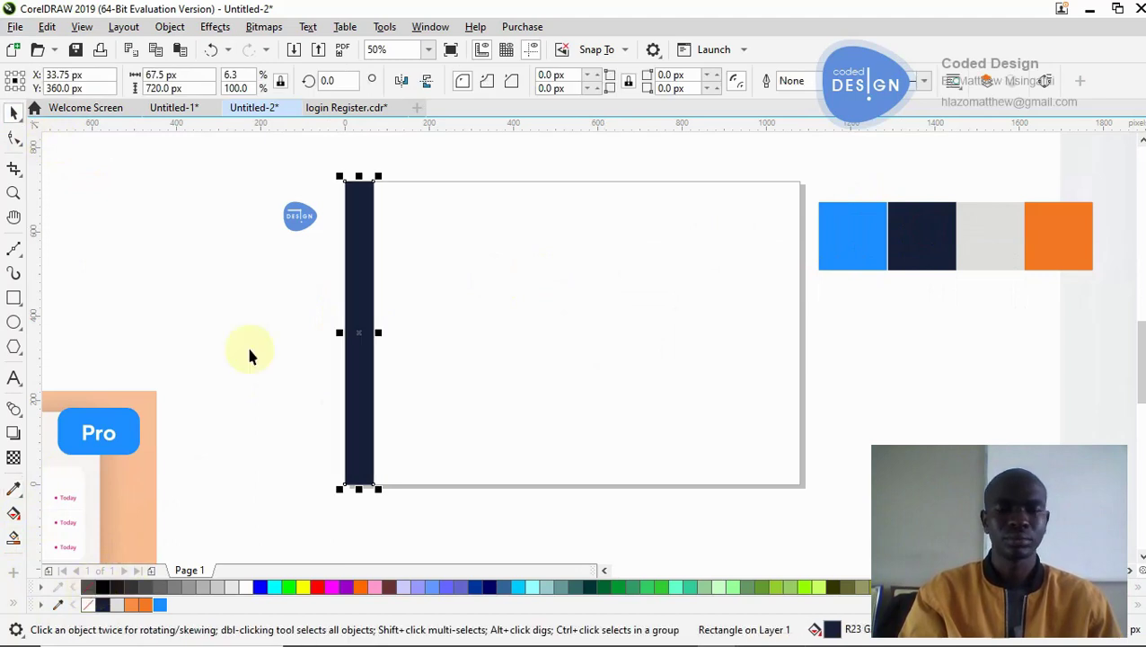
Step: Widen the navy sidebar to about 91 px, keeping its left edge on the page border
{"action": "left_click", "coordinate": [358, 335]}
{"action": "left_click_drag", "start_coordinate": [378, 336], "coordinate": [391, 348]}
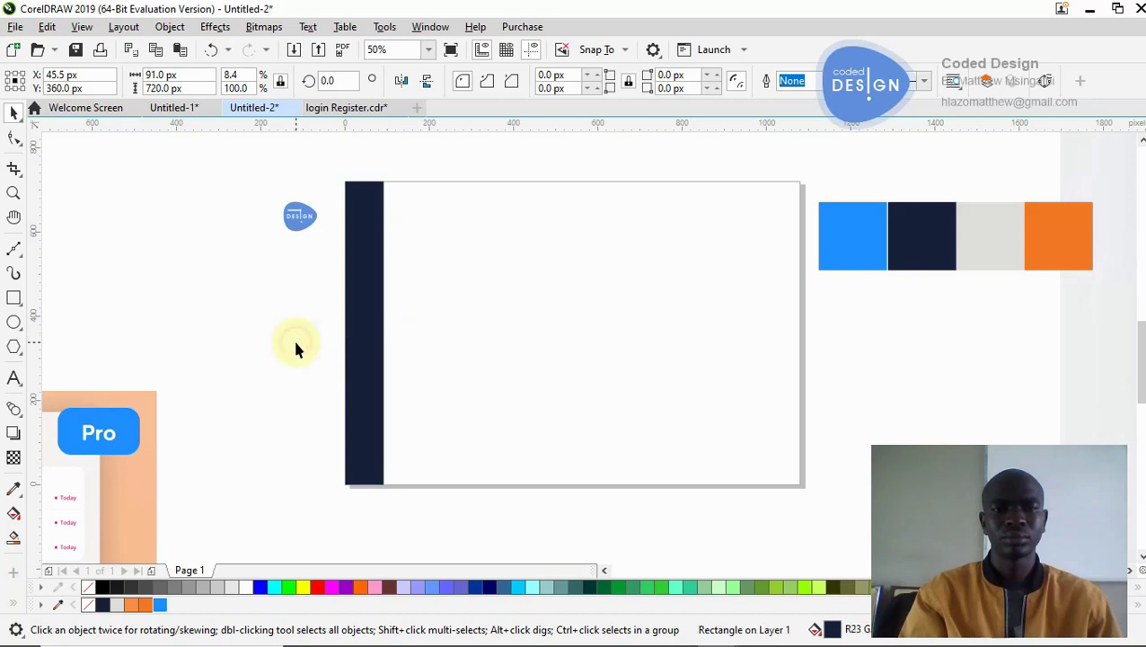
{"action": "left_click", "coordinate": [485, 314]}
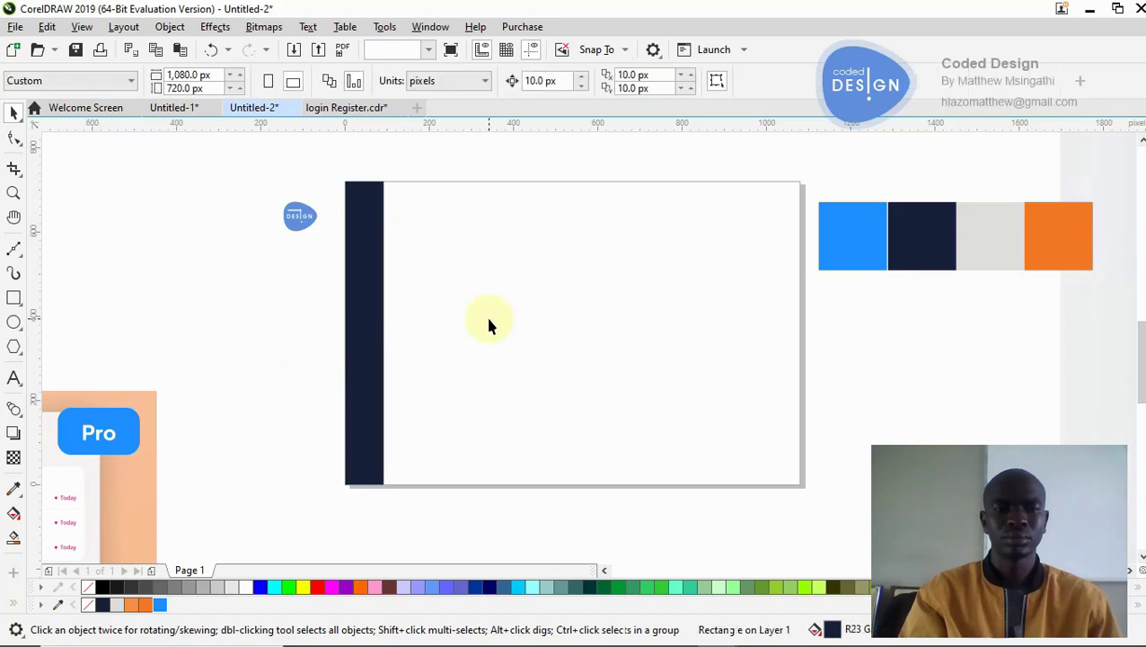
Step: Ungroup all parts of the Coded Design logo beside the page
{"action": "key", "text": "z"}
{"action": "left_click", "coordinate": [343, 248]}
{"action": "left_click", "coordinate": [307, 213]}
{"action": "key", "text": "F3"}
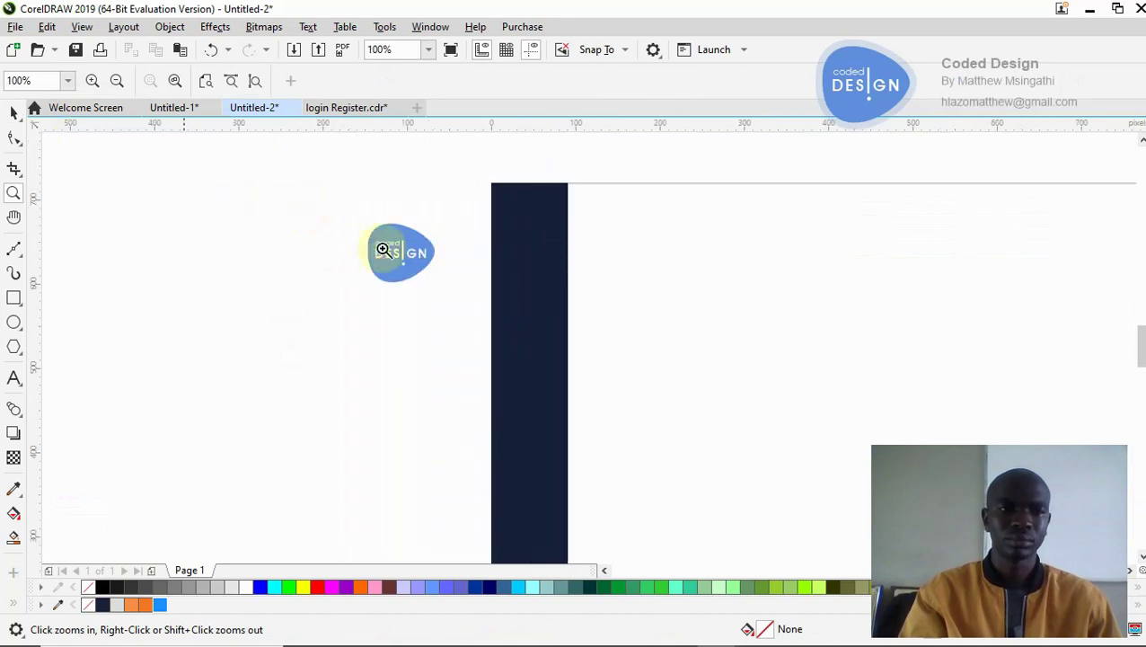
{"action": "left_click", "coordinate": [443, 259]}
{"action": "left_click", "coordinate": [442, 259]}
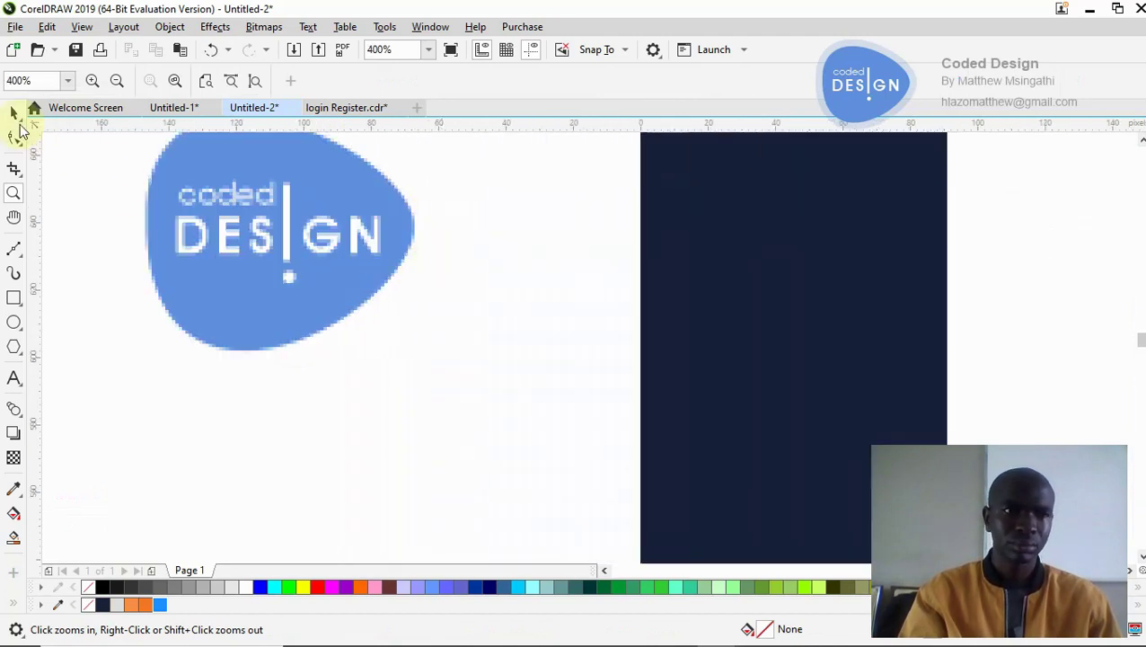
{"action": "right_click", "coordinate": [288, 216]}
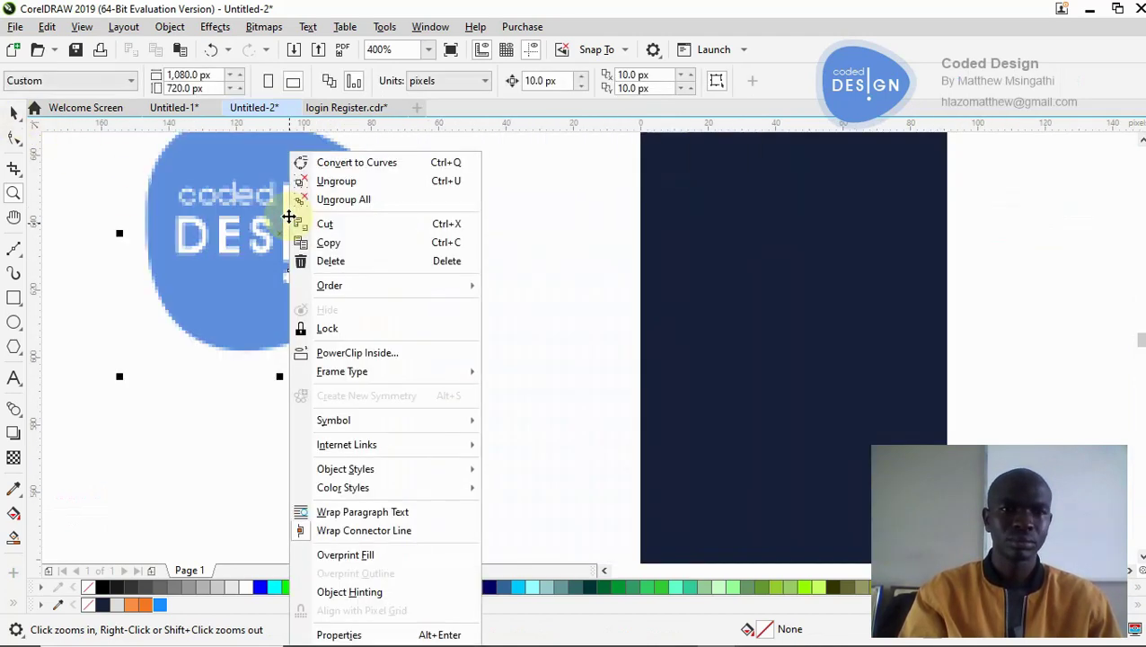
{"action": "left_click", "coordinate": [342, 200]}
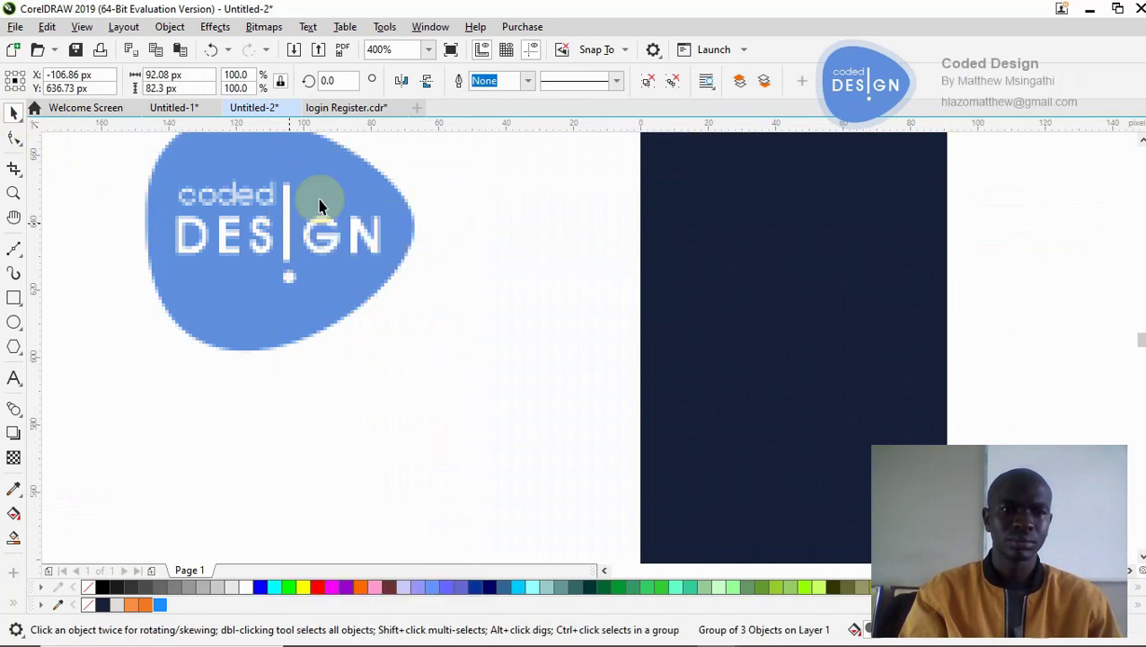
Step: Group the white logo lettering and move it from the blue shape onto the upper part of the navy sidebar
{"action": "left_click_drag", "start_coordinate": [549, 161], "coordinate": [116, 308]}
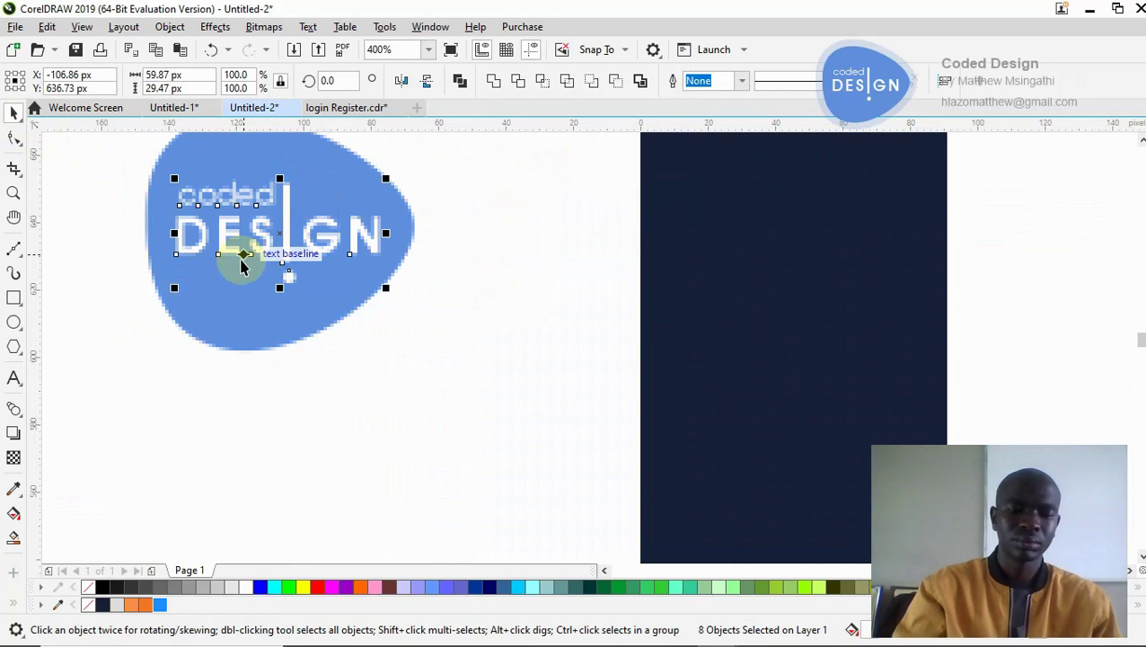
{"action": "key", "text": "ctrl+g"}
{"action": "left_click_drag", "start_coordinate": [241, 264], "coordinate": [782, 233]}
{"action": "key", "text": "Escape"}
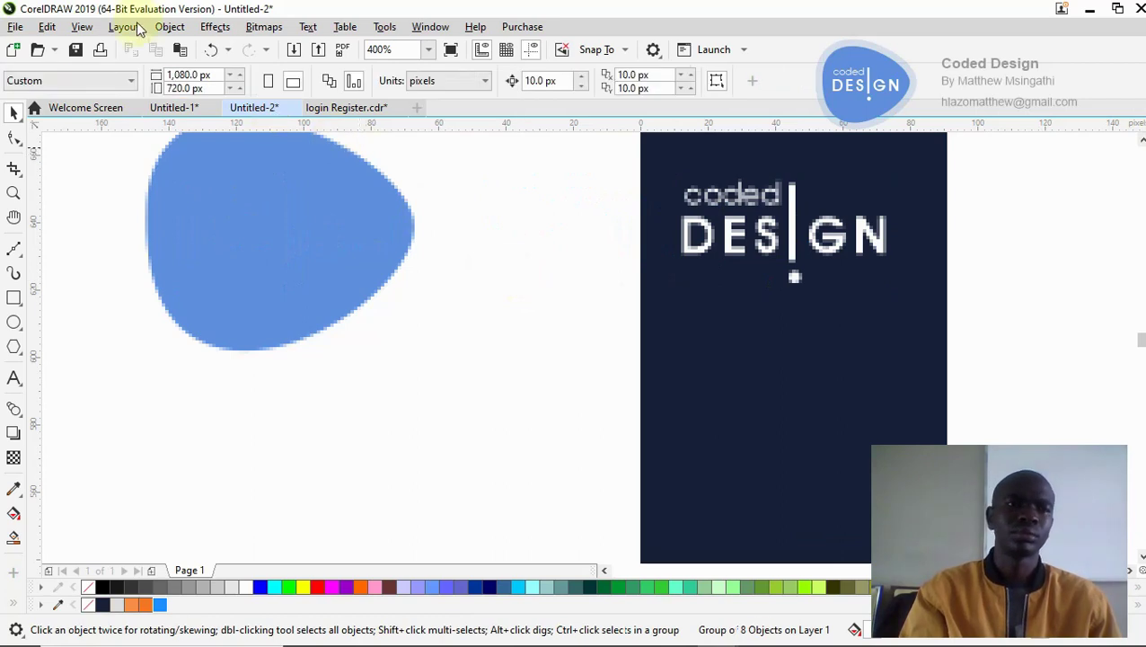
Step: Switch the drawing's display mode from Pixels to Enhanced
{"action": "left_click", "coordinate": [81, 27]}
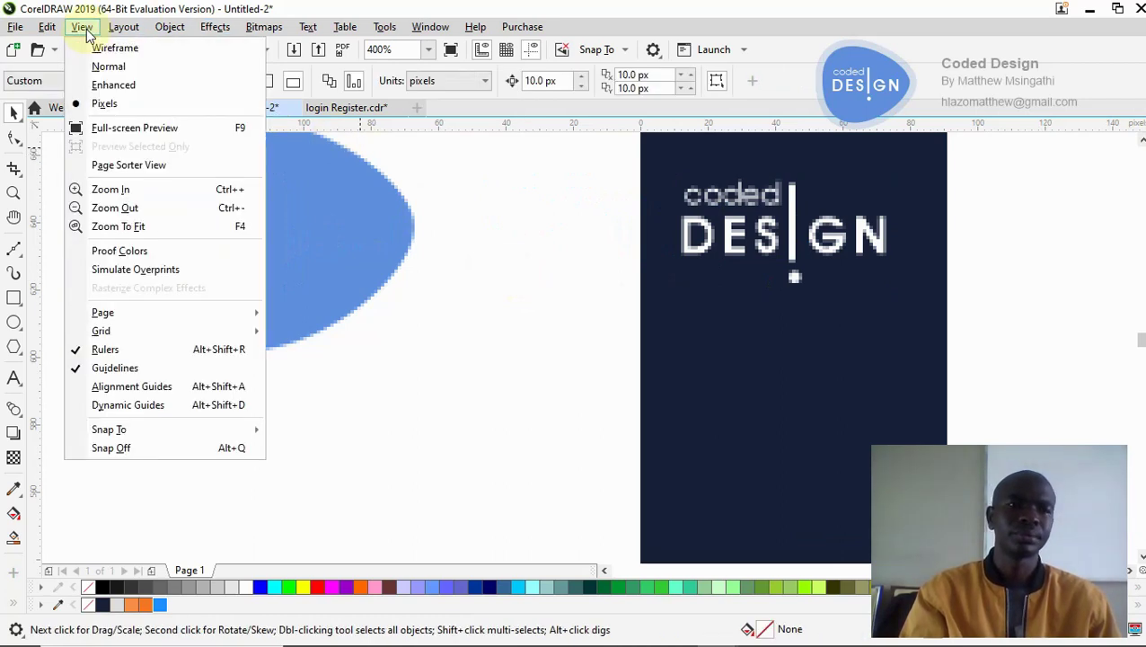
{"action": "left_click", "coordinate": [99, 84]}
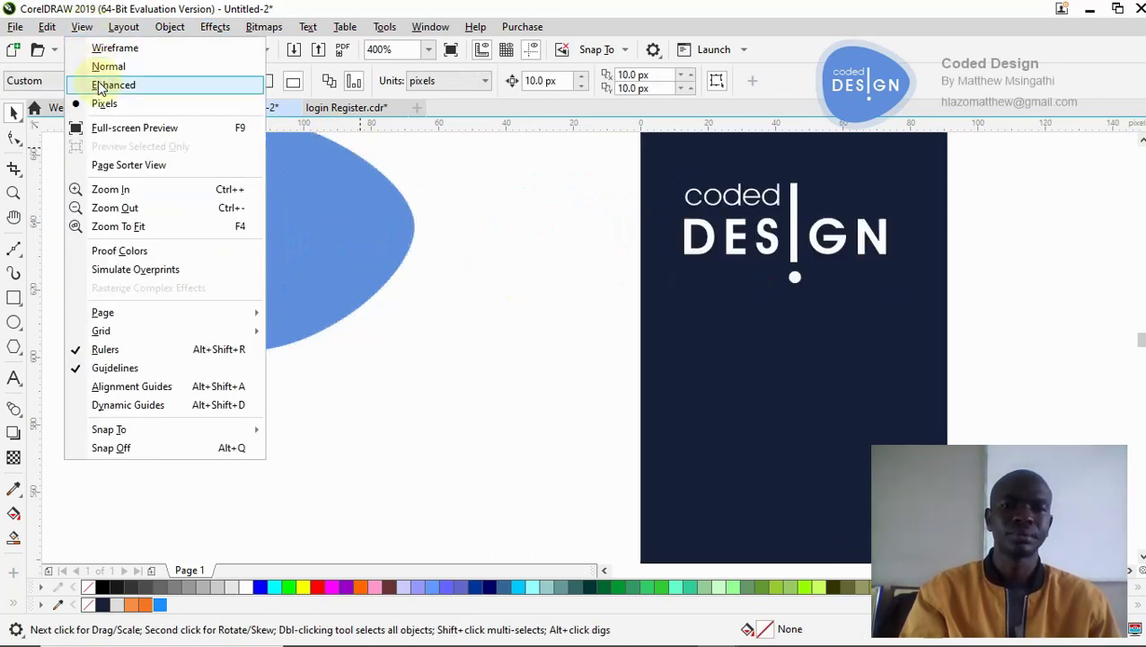
{"action": "key", "text": "z"}
{"action": "right_click", "coordinate": [453, 272]}
{"action": "right_click", "coordinate": [454, 272]}
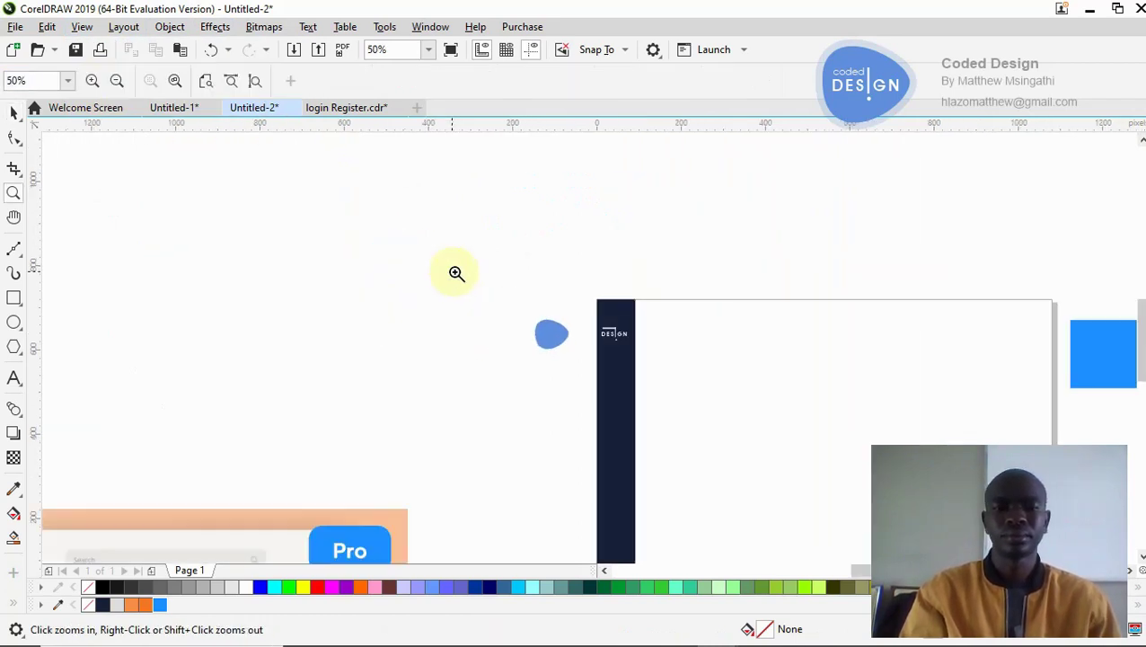
Step: Move the white logo lettering up and centre it by eye near the top of the navy sidebar
{"action": "left_click", "coordinate": [633, 362]}
{"action": "left_click", "coordinate": [584, 304]}
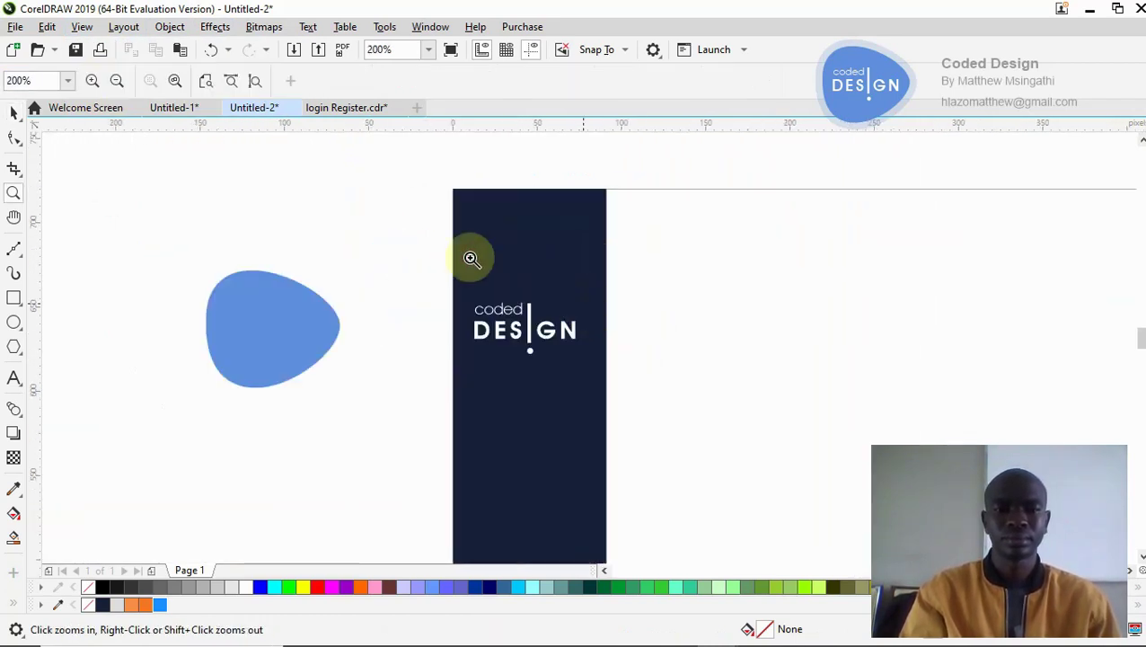
{"action": "key", "text": "space"}
{"action": "left_click_drag", "start_coordinate": [384, 249], "coordinate": [665, 396]}
{"action": "left_click_drag", "start_coordinate": [529, 330], "coordinate": [535, 281]}
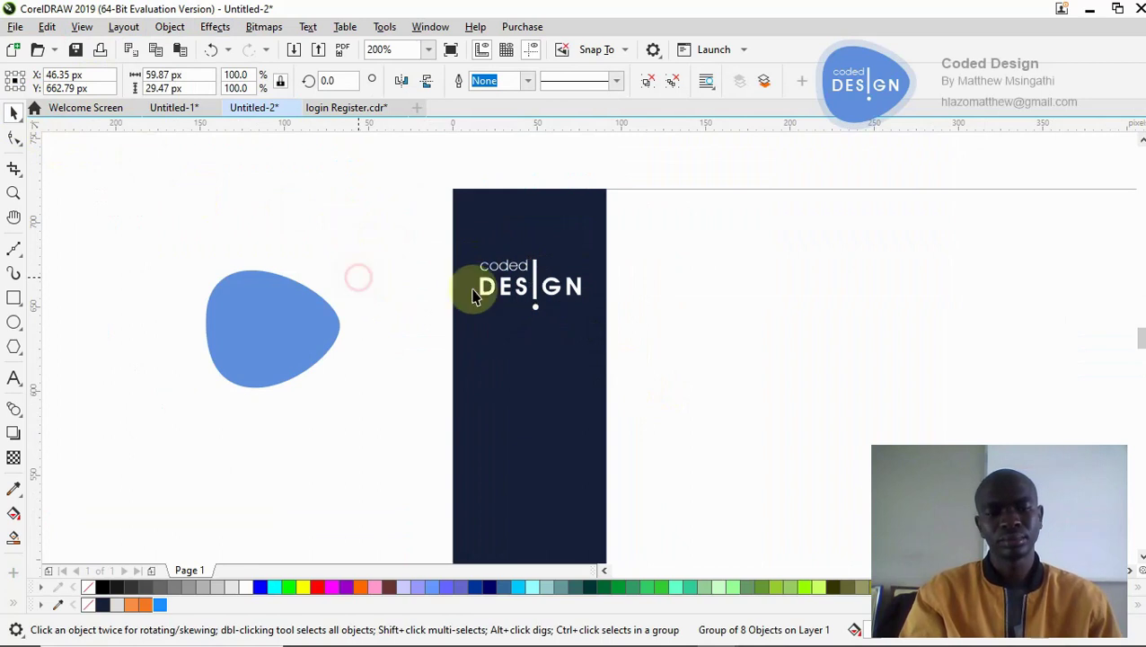
Step: Add the text "Welcome," followed by the person's first name in 24 pt Arial beside the reference dashboard's welcome heading
{"action": "key", "text": "space"}
{"action": "right_click", "coordinate": [514, 338]}
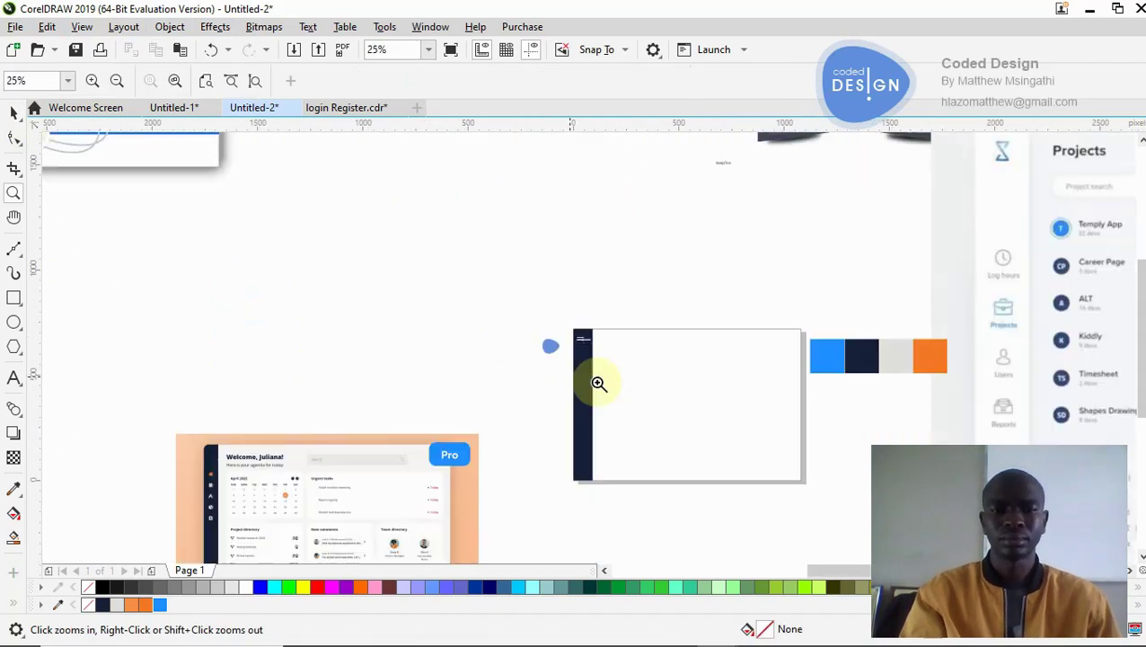
{"action": "left_click", "coordinate": [663, 381]}
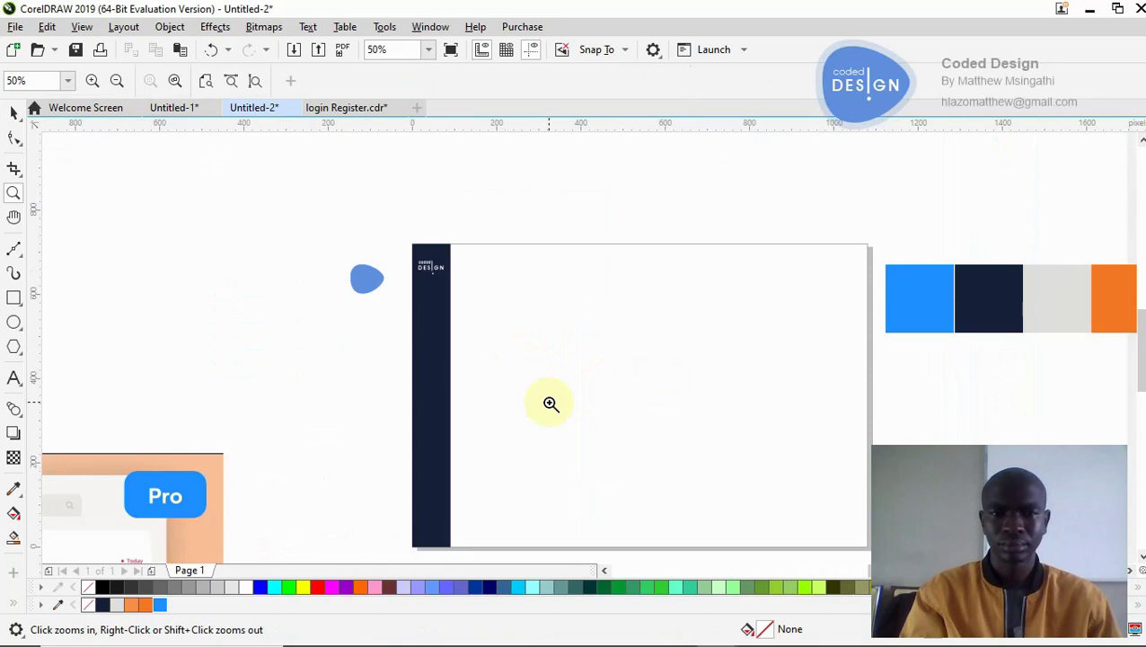
{"action": "right_click", "coordinate": [486, 307]}
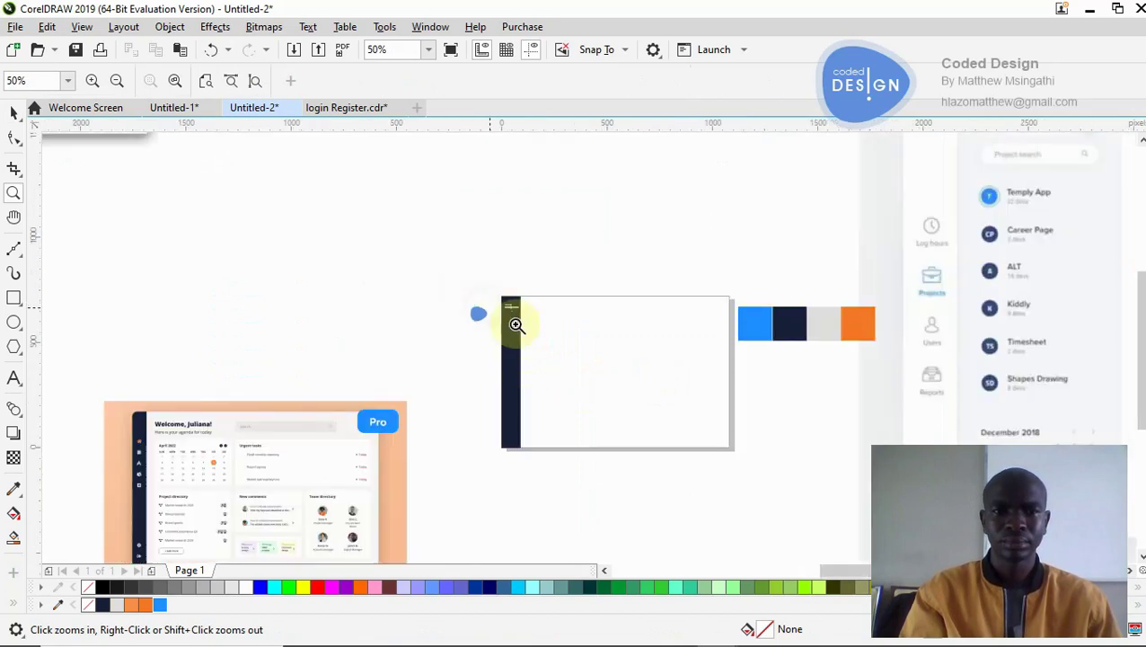
{"action": "left_click", "coordinate": [357, 456]}
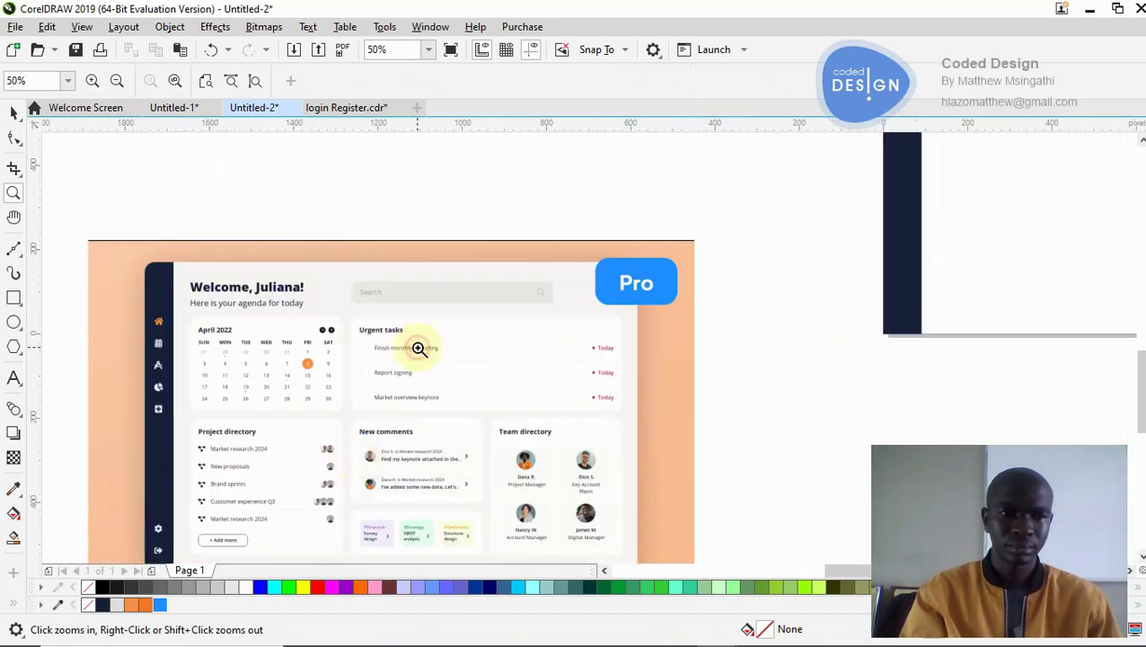
{"action": "left_click", "coordinate": [419, 349]}
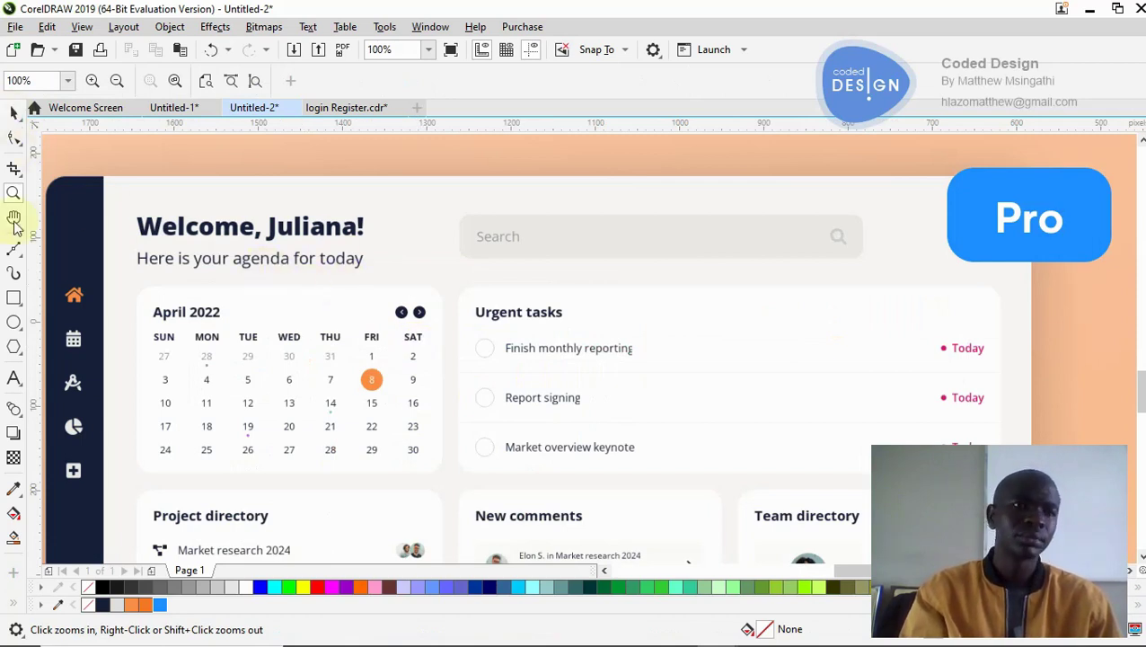
{"action": "key", "text": "space"}
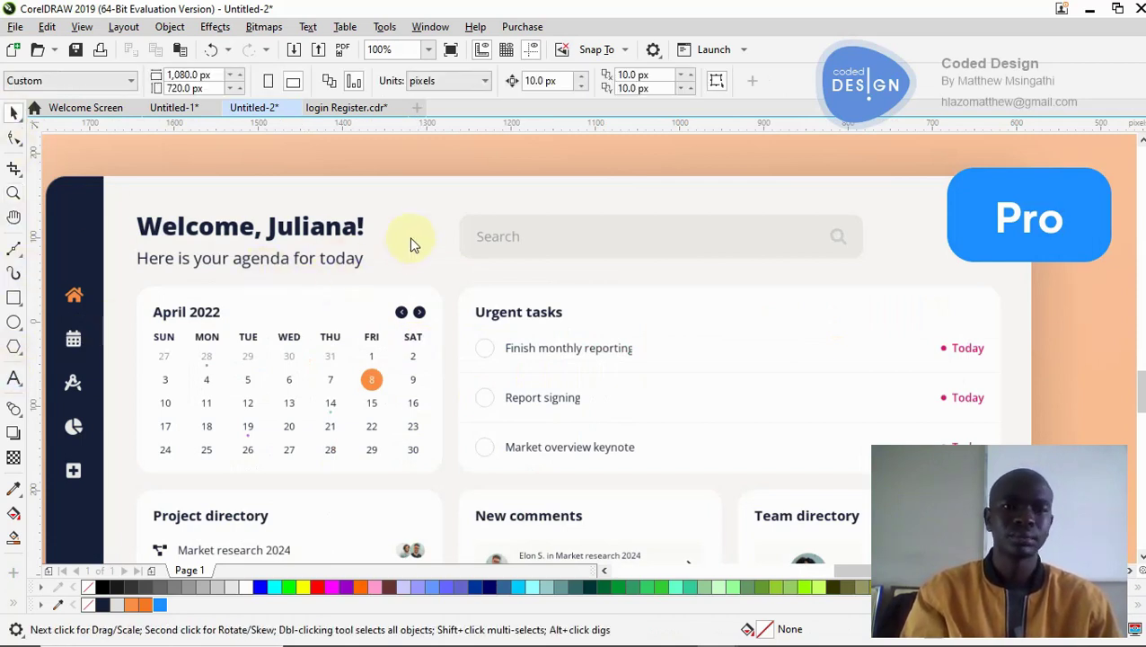
{"action": "key", "text": "F8"}
{"action": "left_click", "coordinate": [396, 239]}
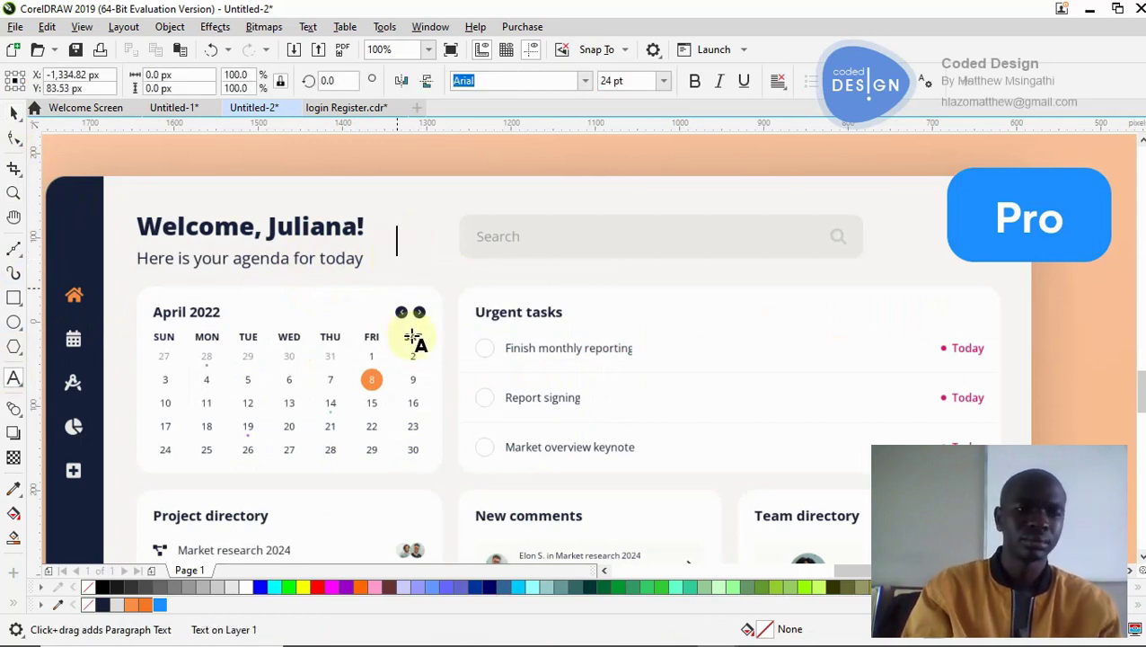
{"action": "type", "text": "Welcome"}
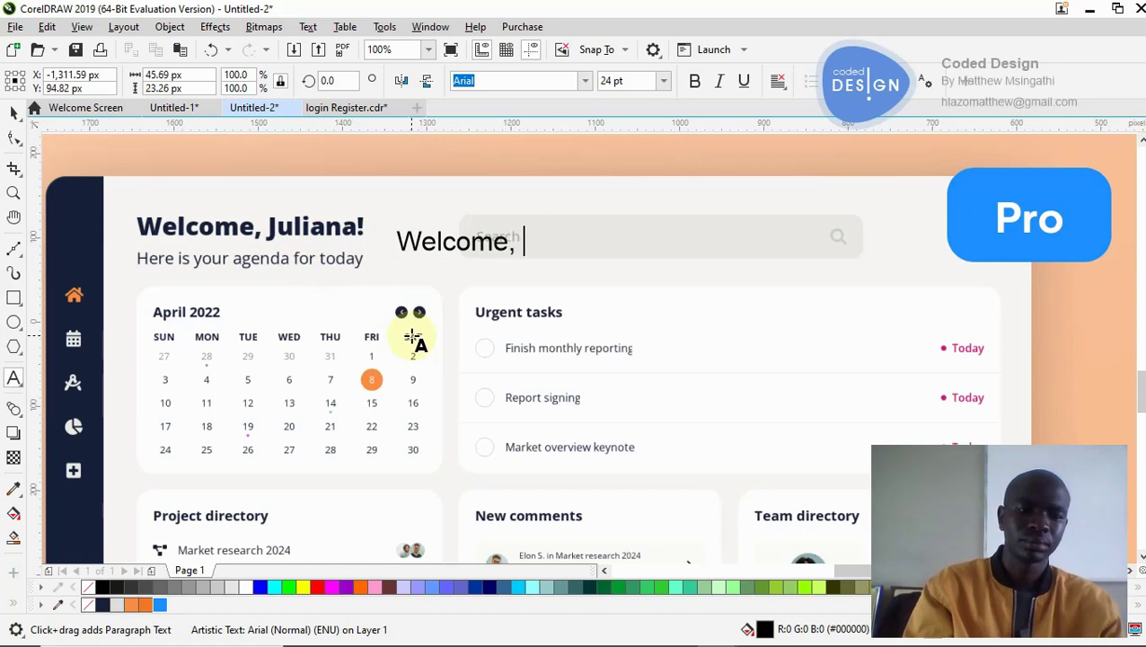
{"action": "type", "text": ", Matthew"}
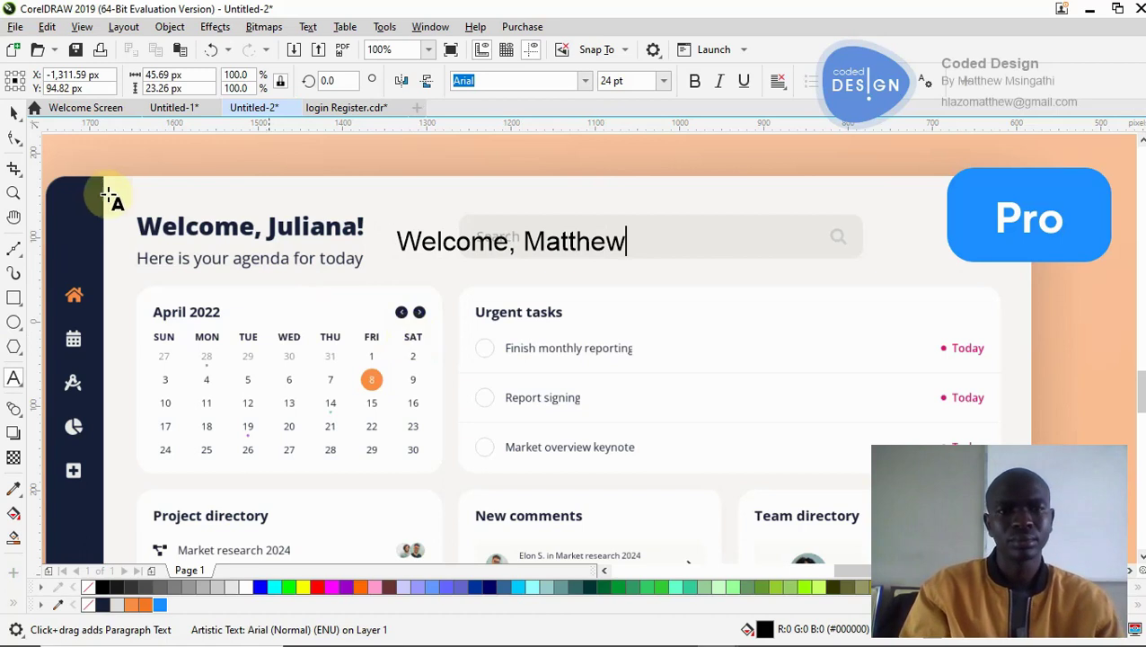
Step: Move the welcome text onto the upper part of the page and colour it navy from the document colours
{"action": "left_click", "coordinate": [15, 117]}
{"action": "key", "text": "z"}
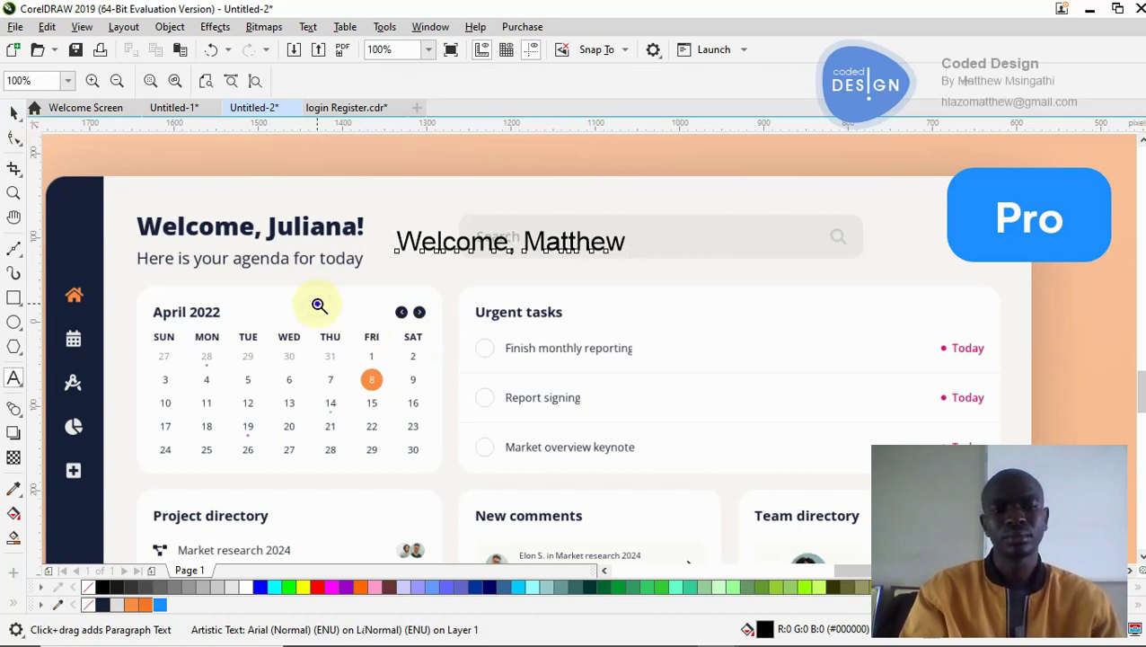
{"action": "key", "text": "F3"}
{"action": "left_click", "coordinate": [709, 325]}
{"action": "left_click", "coordinate": [14, 113]}
{"action": "left_click", "coordinate": [310, 372]}
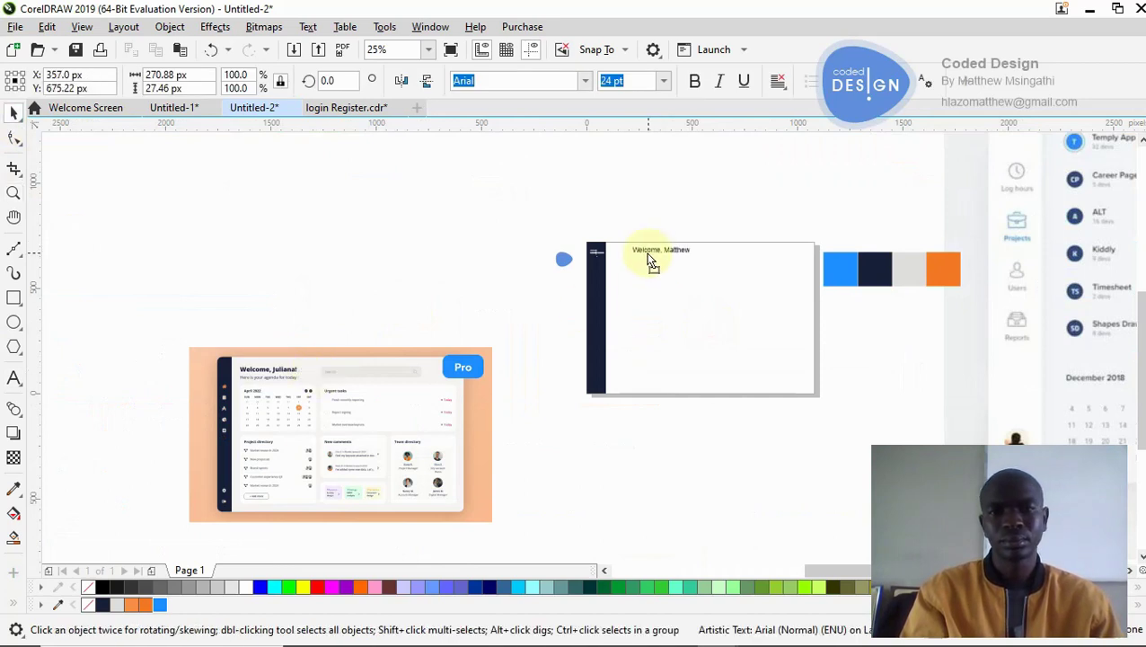
{"action": "right_click", "coordinate": [102, 603]}
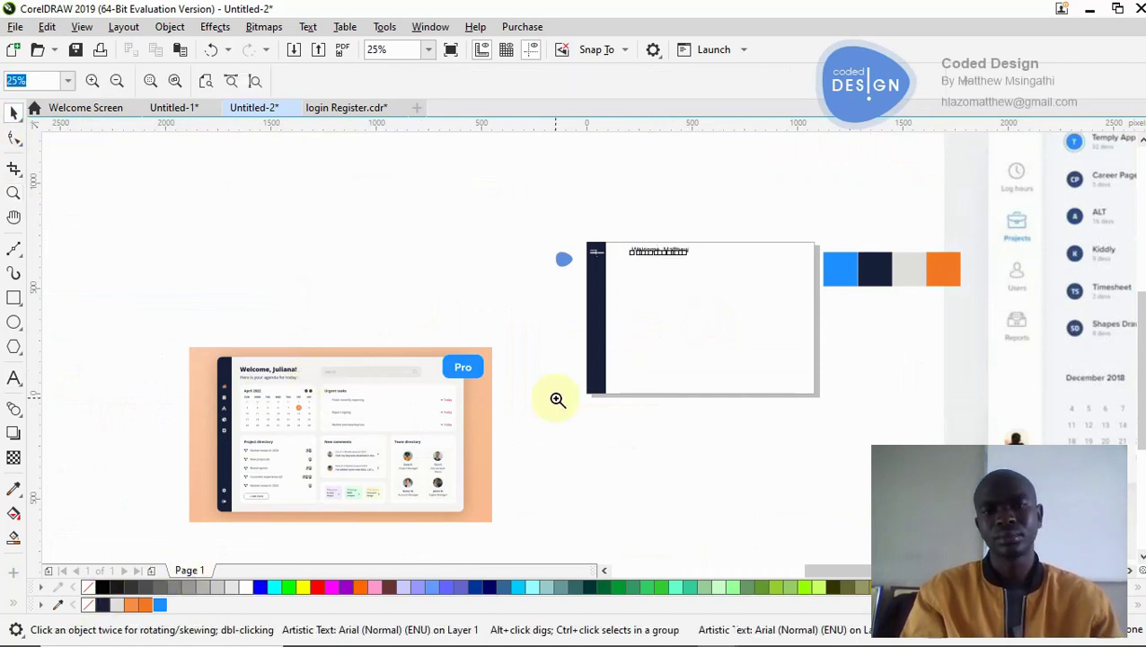
Step: Shift the welcome text closer to the navy sidebar, roughly level with the logo
{"action": "left_click", "coordinate": [670, 307]}
{"action": "left_click", "coordinate": [584, 263]}
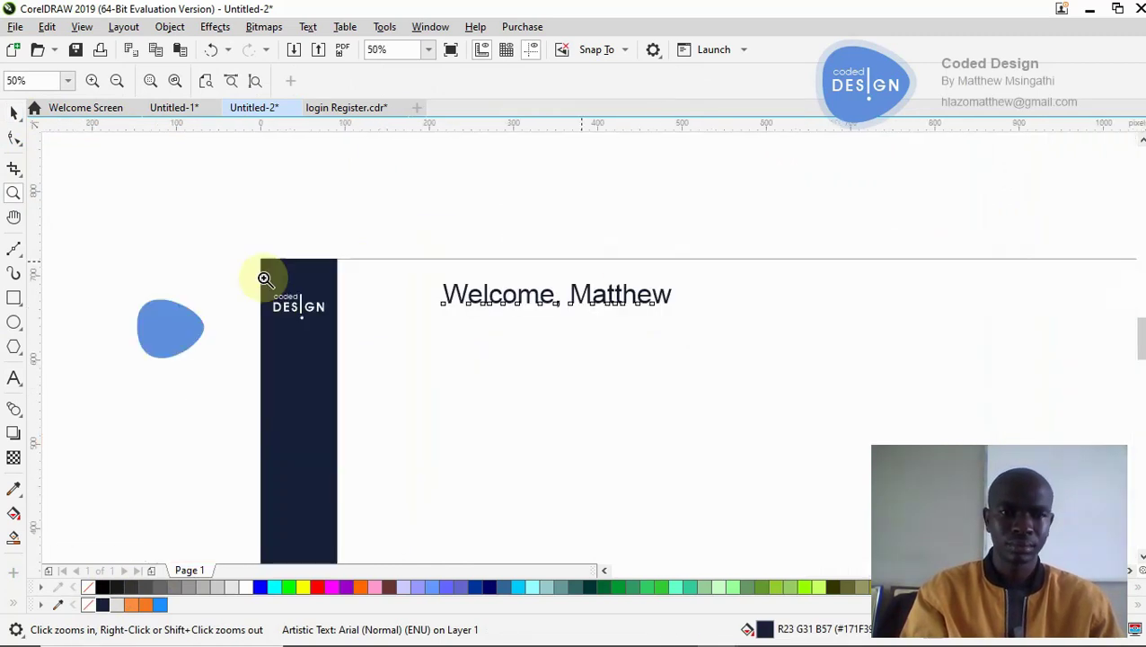
{"action": "left_click", "coordinate": [13, 111]}
{"action": "left_click", "coordinate": [493, 310]}
{"action": "left_click_drag", "start_coordinate": [518, 290], "coordinate": [459, 292]}
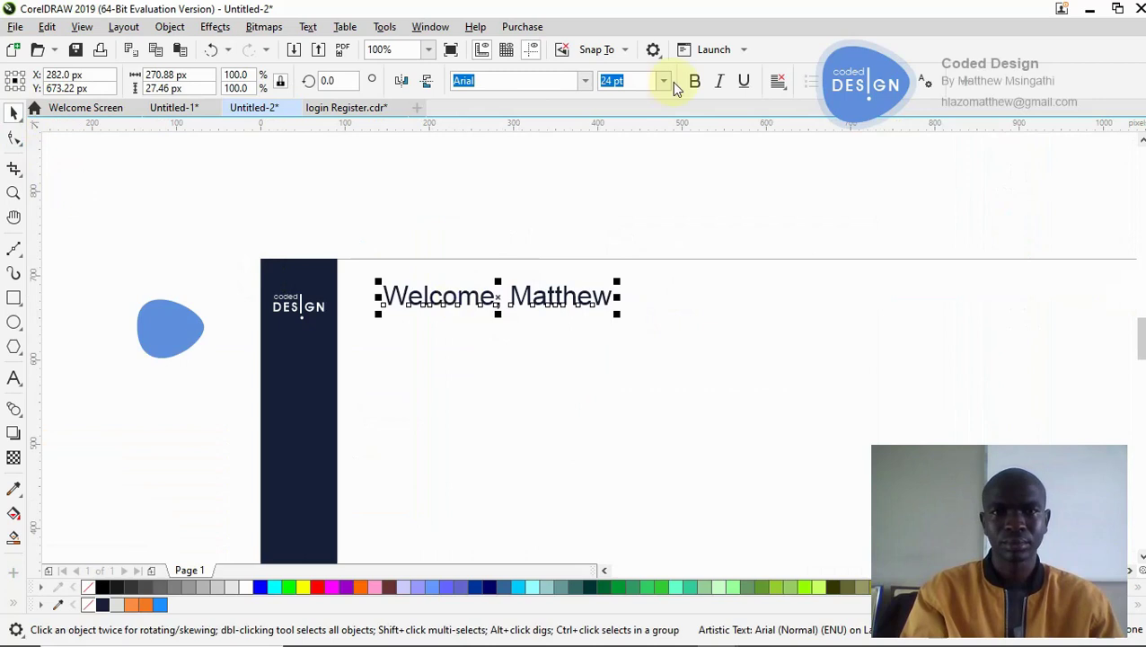
Step: Make the welcome heading bold and scale it down slightly
{"action": "left_click", "coordinate": [694, 83]}
{"action": "left_click", "coordinate": [628, 202]}
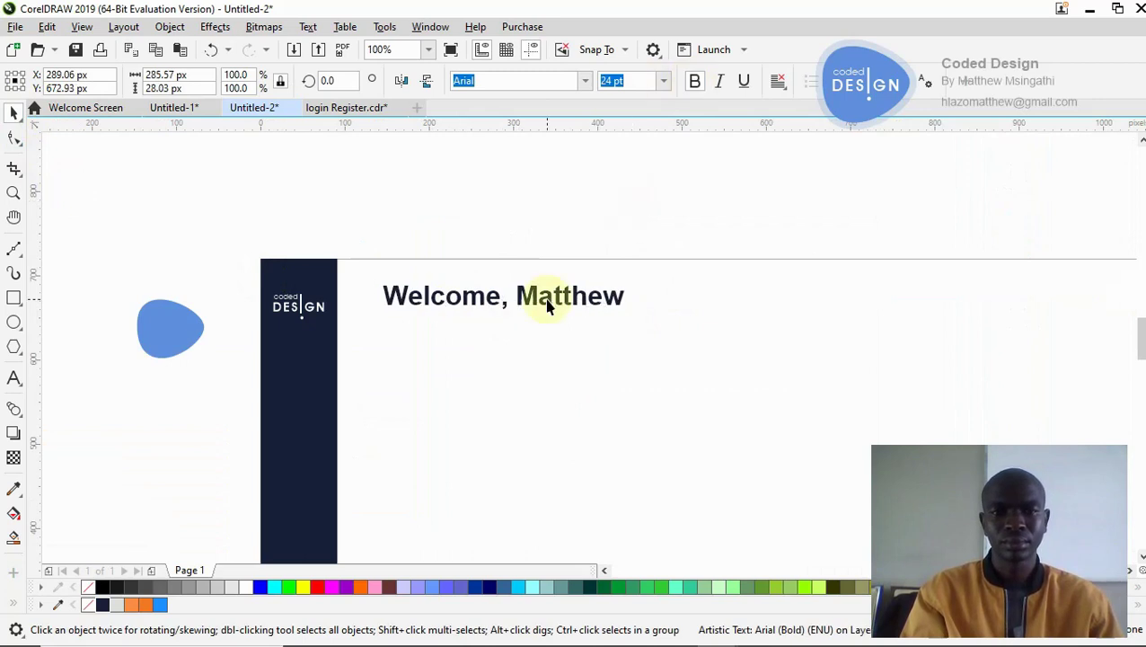
{"action": "left_click", "coordinate": [626, 284]}
{"action": "left_click_drag", "start_coordinate": [631, 276], "coordinate": [582, 284]}
{"action": "left_click", "coordinate": [539, 232]}
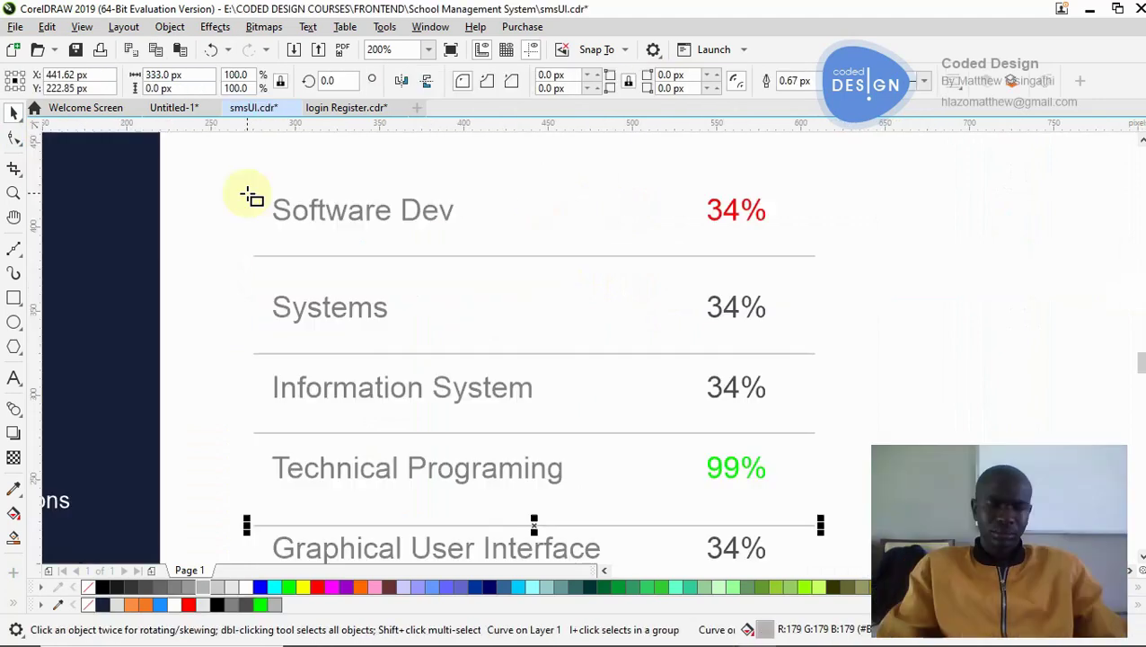
Step: Draw a spacing rectangle about 64 by 14 px directly under the Software Dev label
{"action": "key", "text": "F6"}
{"action": "left_click_drag", "start_coordinate": [272, 222], "coordinate": [379, 255]}
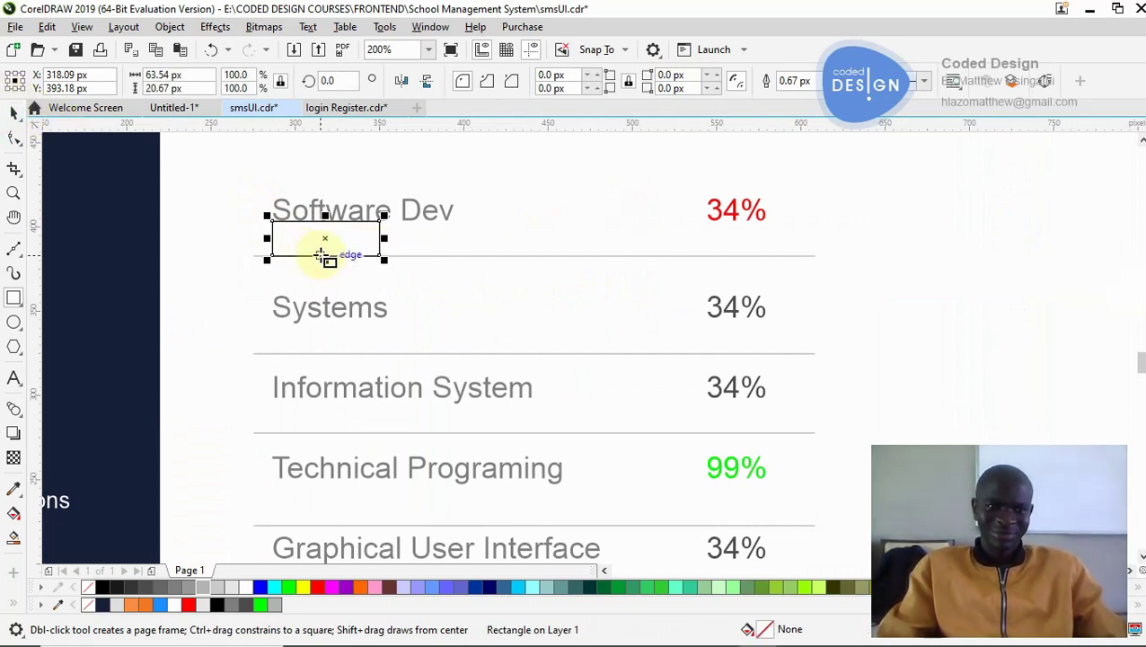
{"action": "left_click_drag", "start_coordinate": [325, 261], "coordinate": [368, 250]}
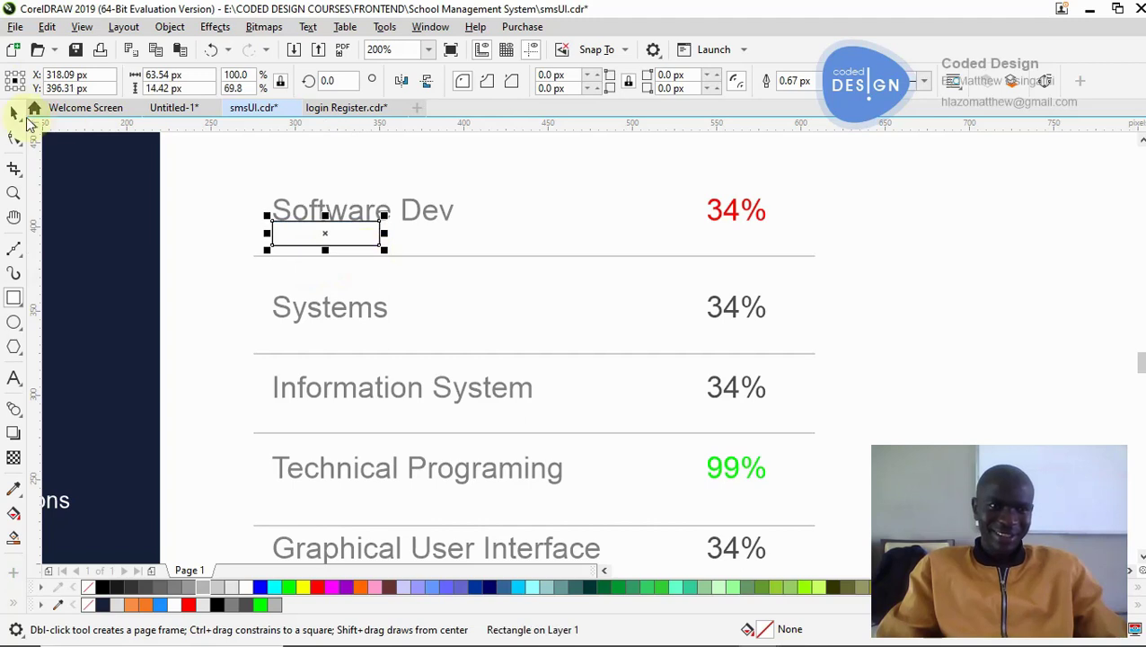
Step: Raise the divider line under Software Dev and align it with the bottom edge of the spacing rectangle
{"action": "left_click", "coordinate": [397, 255]}
{"action": "key", "text": "Up"}
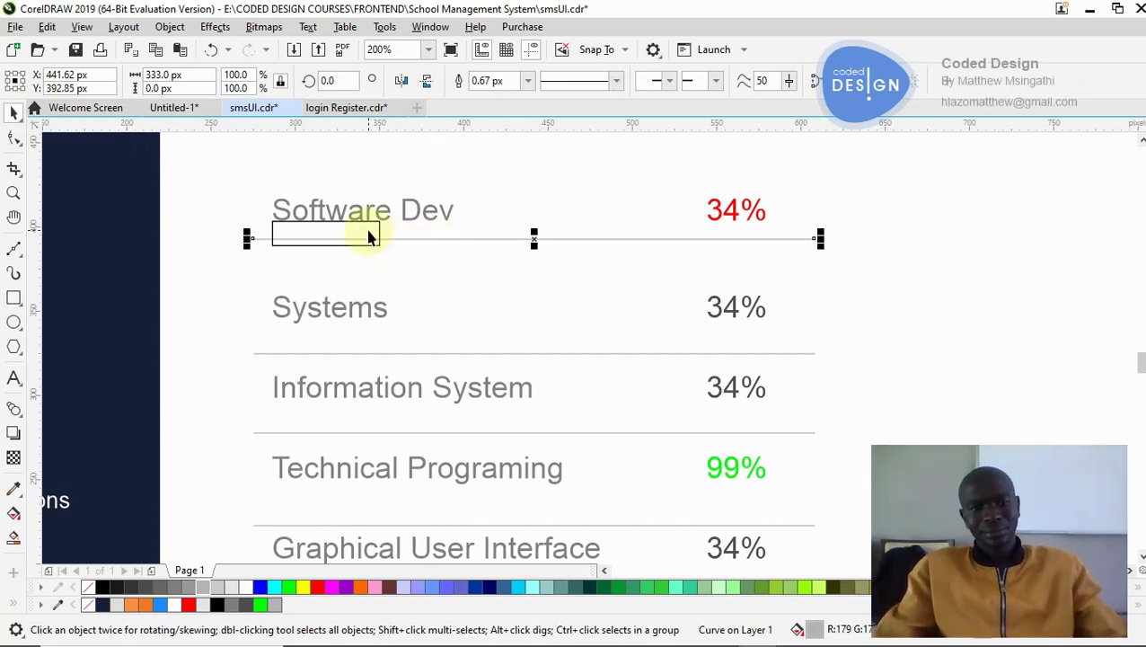
{"action": "left_click", "coordinate": [359, 233], "text": "shift"}
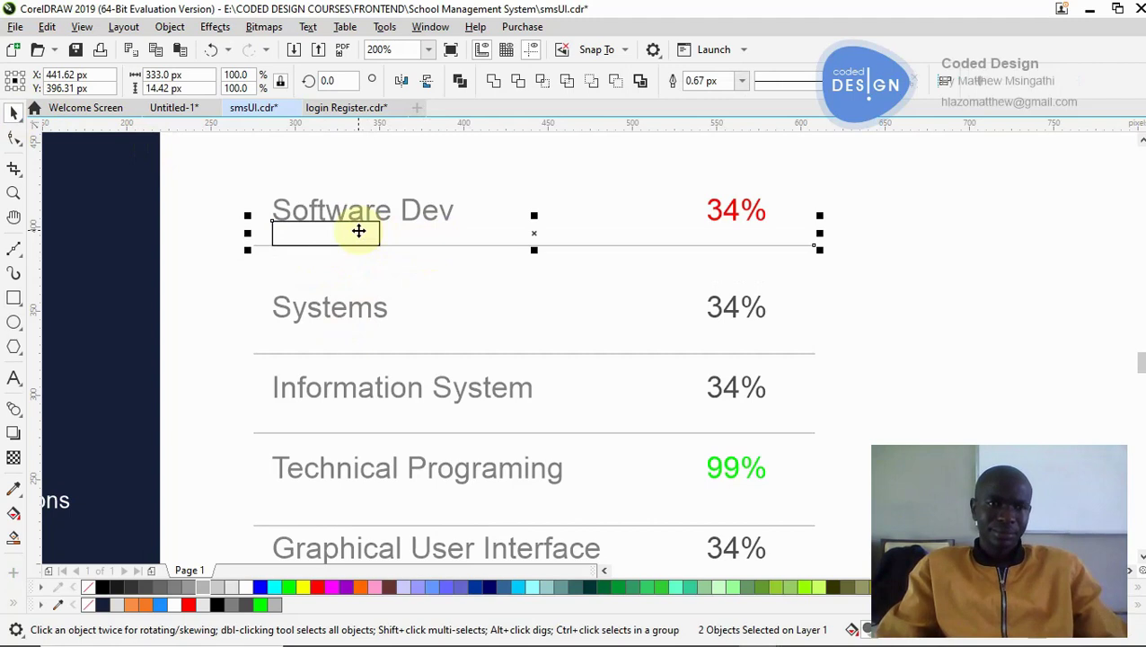
{"action": "left_click", "coordinate": [266, 286]}
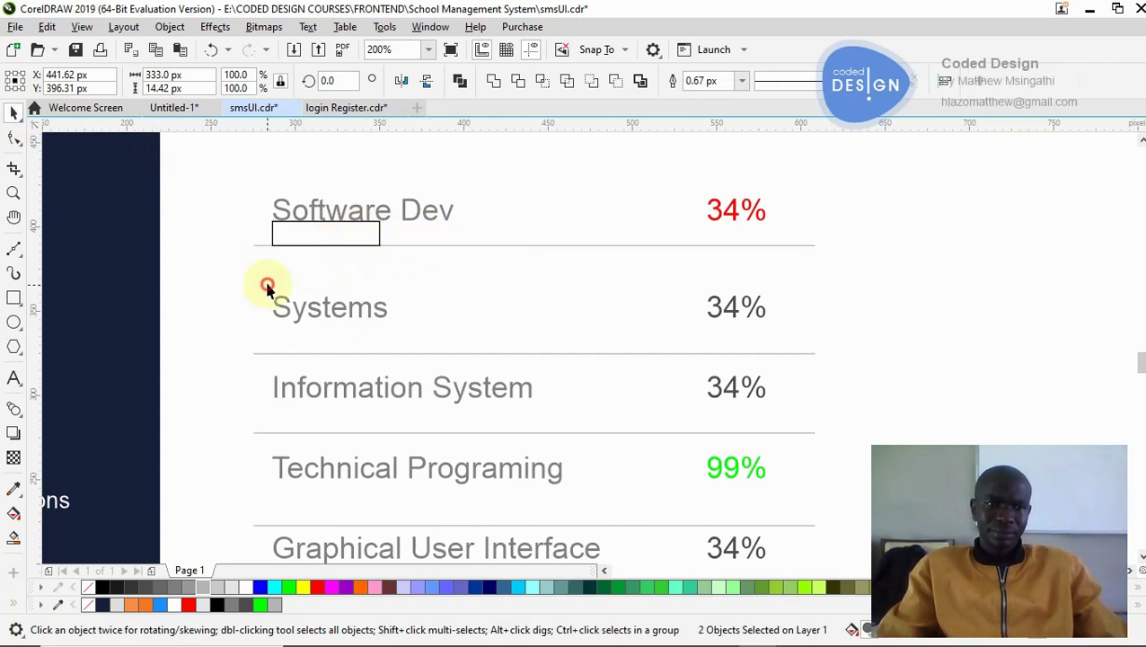
Step: Place the spacing rectangle just below the Software Dev divider and move the Systems label and its percentage up beneath it
{"action": "left_click", "coordinate": [298, 243]}
{"action": "left_click_drag", "start_coordinate": [301, 235], "coordinate": [301, 260]}
{"action": "left_click_drag", "start_coordinate": [221, 288], "coordinate": [543, 370]}
{"action": "left_click_drag", "start_coordinate": [815, 345], "coordinate": [817, 347]}
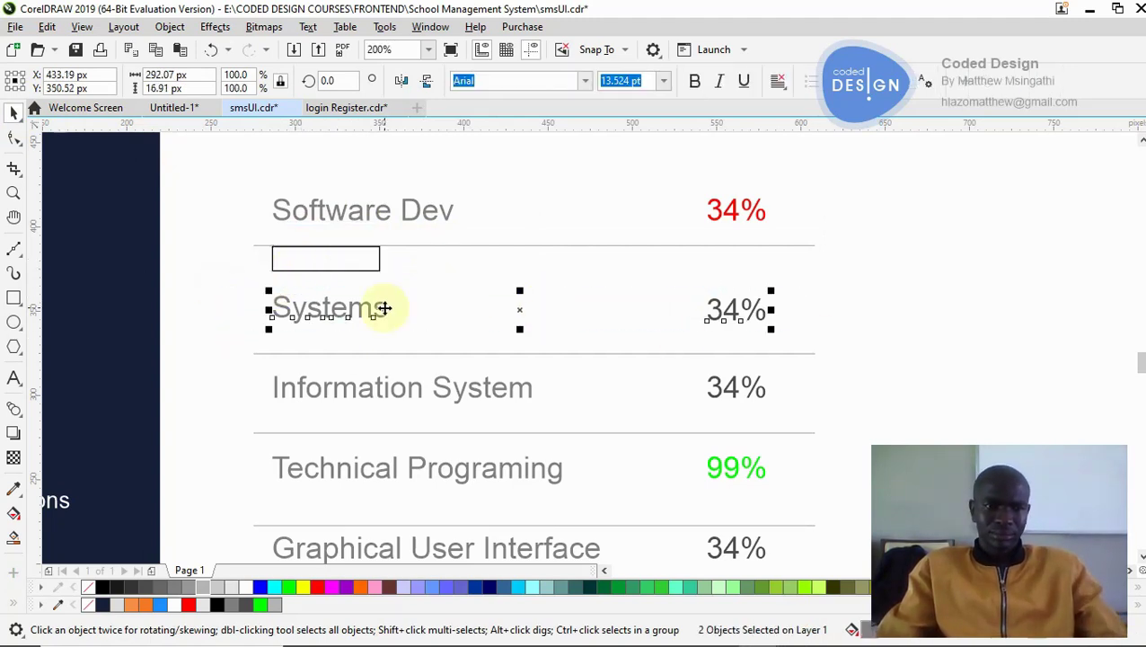
{"action": "left_click_drag", "start_coordinate": [378, 307], "coordinate": [385, 289]}
Step: Move the spacing rectangle under the Systems label and align the divider below with the rectangle's bottom edge
{"action": "left_click", "coordinate": [328, 263]}
{"action": "left_click_drag", "start_coordinate": [328, 263], "coordinate": [324, 322]}
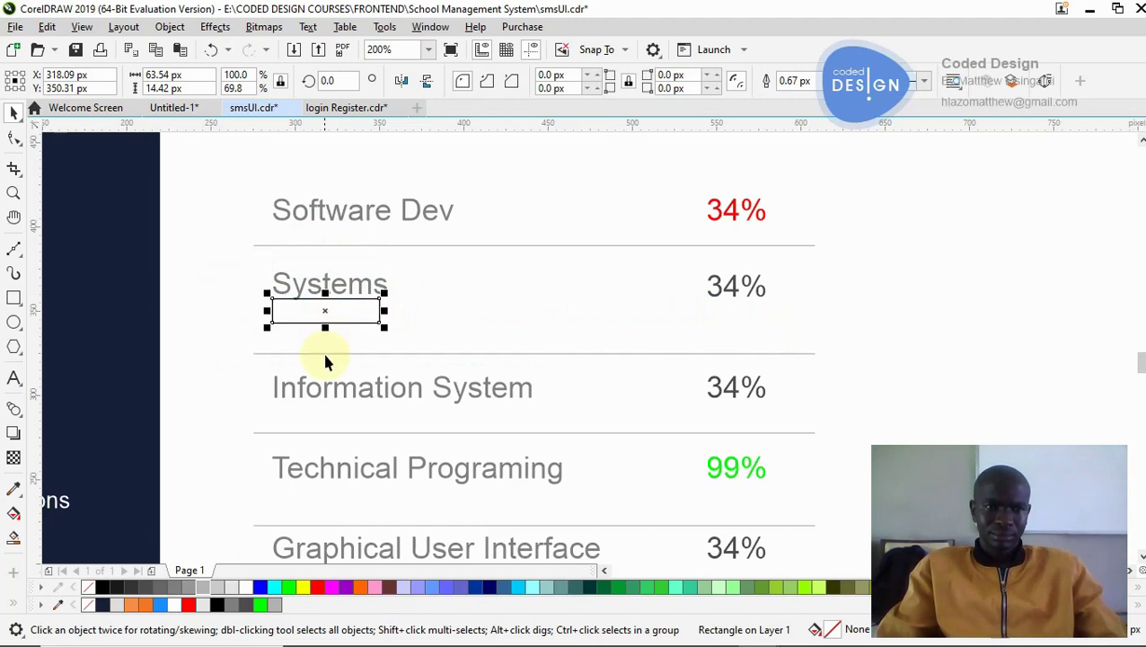
{"action": "left_click", "coordinate": [325, 353], "text": "shift"}
{"action": "key", "text": "b"}
{"action": "left_click_drag", "start_coordinate": [325, 344], "coordinate": [327, 320]}
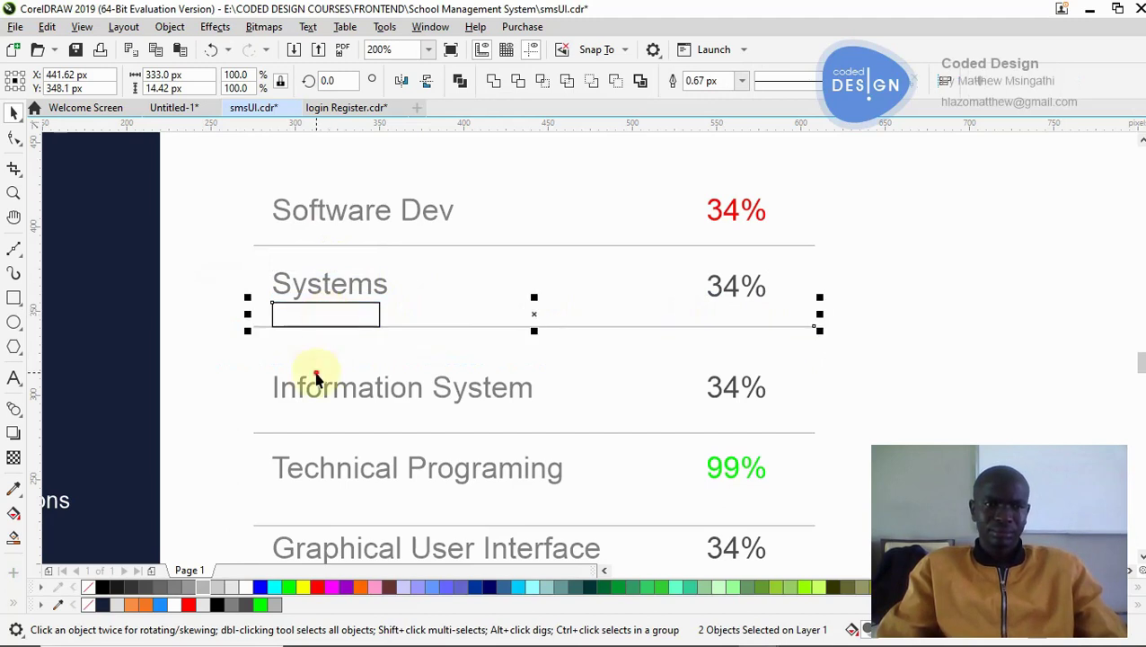
Step: Place the spacing rectangle just below the Systems divider and move the Information System label up beneath it
{"action": "left_click", "coordinate": [315, 342]}
{"action": "left_click", "coordinate": [316, 314]}
{"action": "mouse_move", "coordinate": [313, 324]}
{"action": "left_mouse_down"}
{"action": "mouse_move", "coordinate": [312, 362]}
{"action": "mouse_move", "coordinate": [310, 342]}
{"action": "left_mouse_up"}
{"action": "left_click", "coordinate": [307, 391]}
{"action": "left_click_drag", "start_coordinate": [324, 392], "coordinate": [375, 388]}
Step: Nudge the Information System label 10 px to the left
{"action": "key", "text": "z"}
{"action": "key", "text": "F3"}
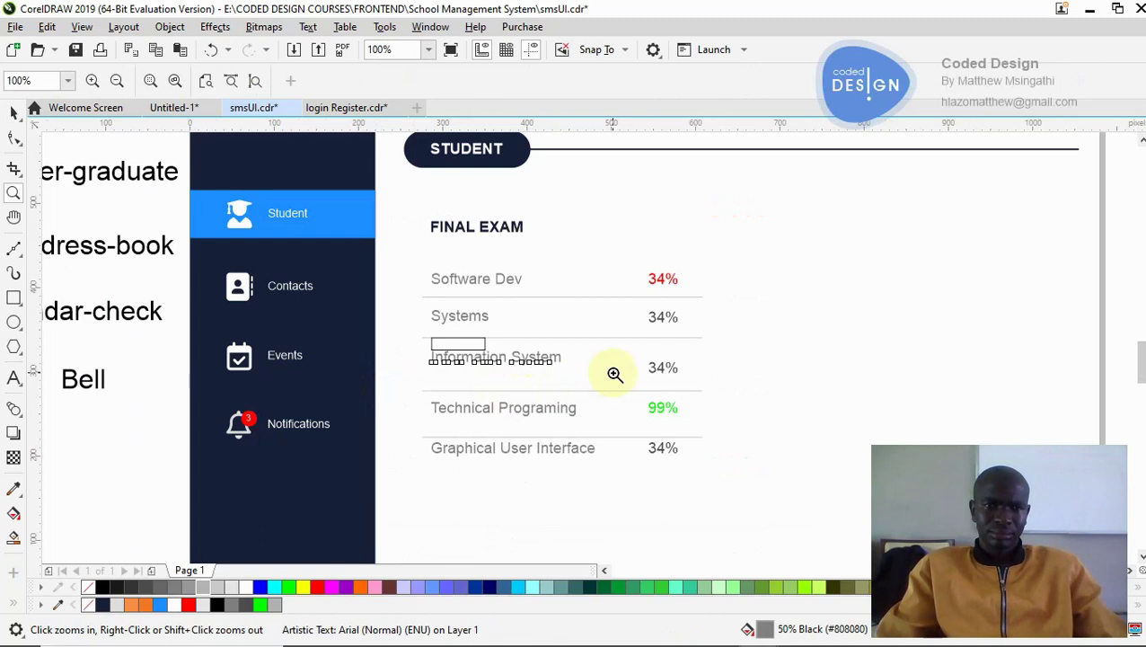
{"action": "left_click", "coordinate": [615, 373]}
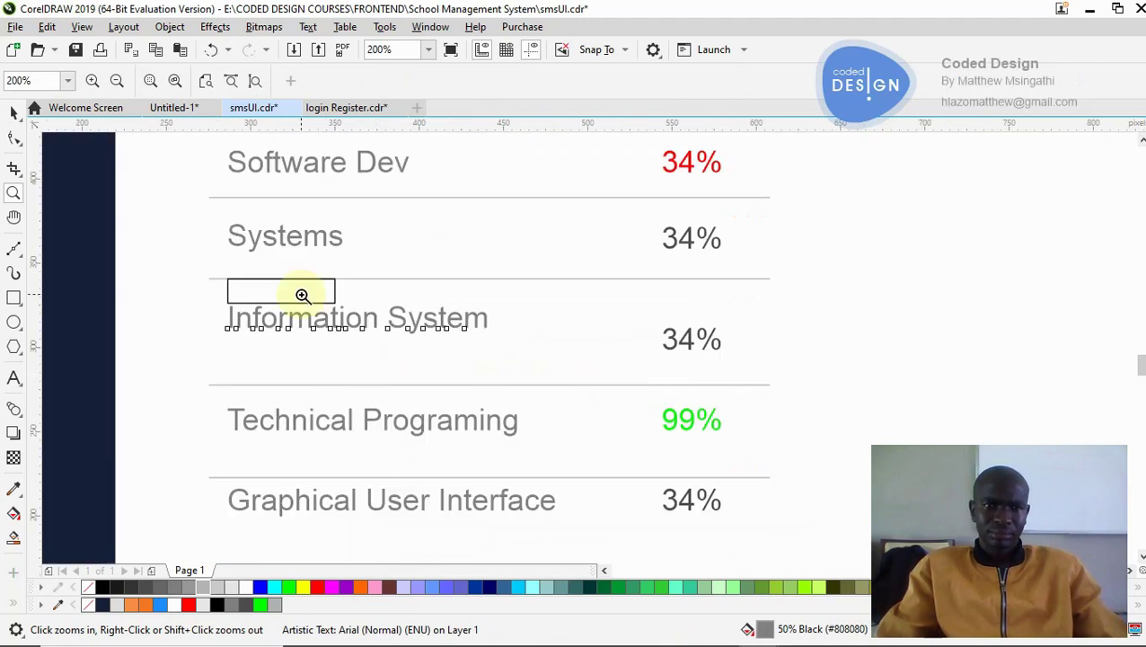
{"action": "key", "text": "Left"}
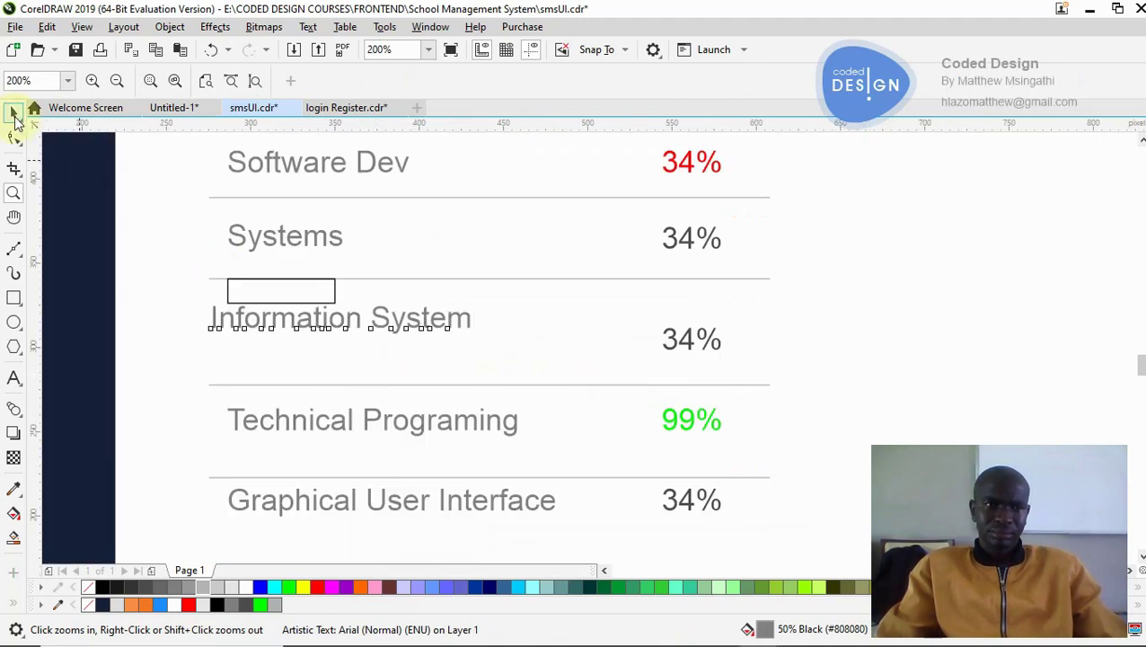
Step: Move the spacing rectangle under the Information System label and raise the divider below to the rectangle's bottom edge
{"action": "left_click", "coordinate": [13, 113]}
{"action": "left_click", "coordinate": [269, 294]}
{"action": "left_click_drag", "start_coordinate": [281, 292], "coordinate": [276, 343]}
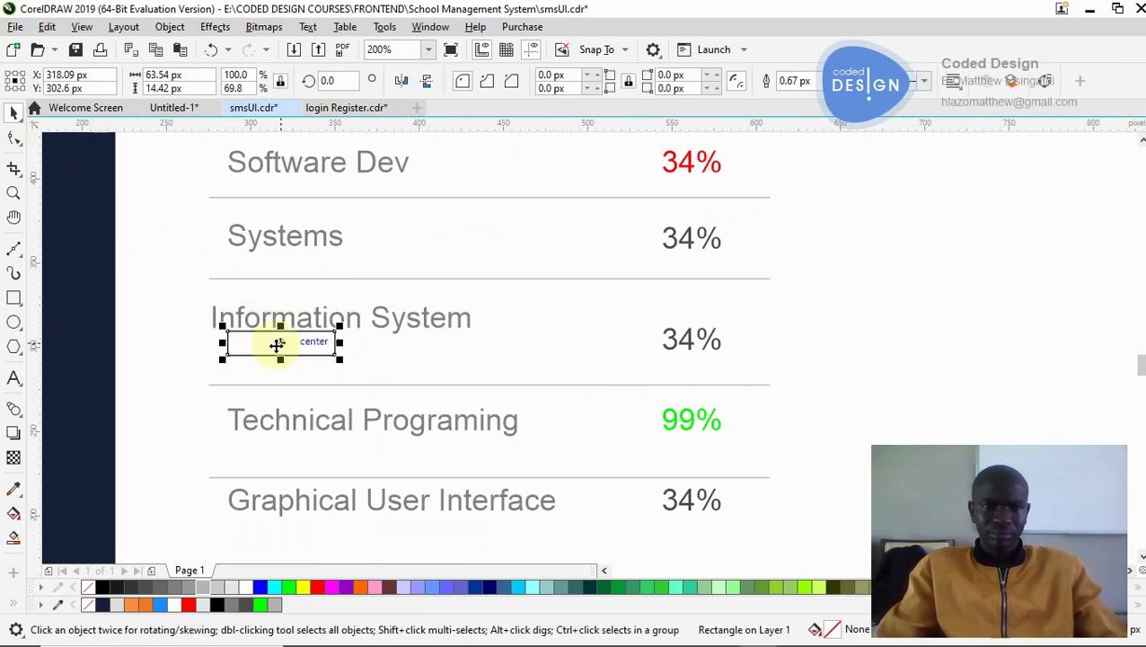
{"action": "left_click", "coordinate": [325, 389]}
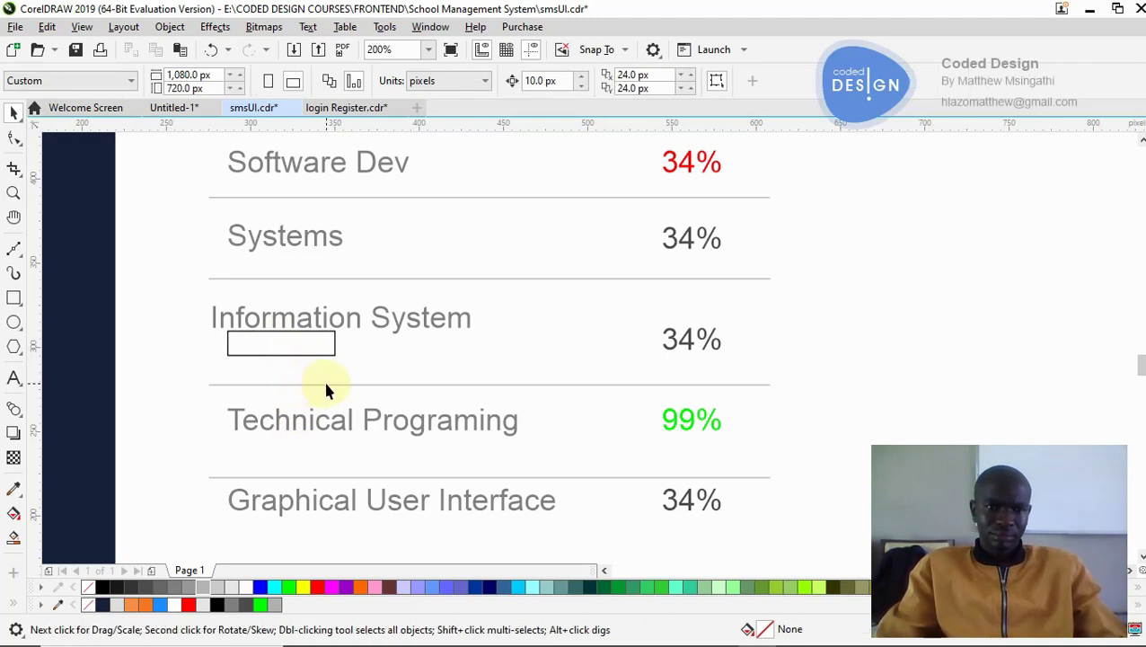
{"action": "left_click", "coordinate": [344, 384]}
{"action": "left_click_drag", "start_coordinate": [344, 384], "coordinate": [345, 356]}
{"action": "left_click", "coordinate": [299, 343]}
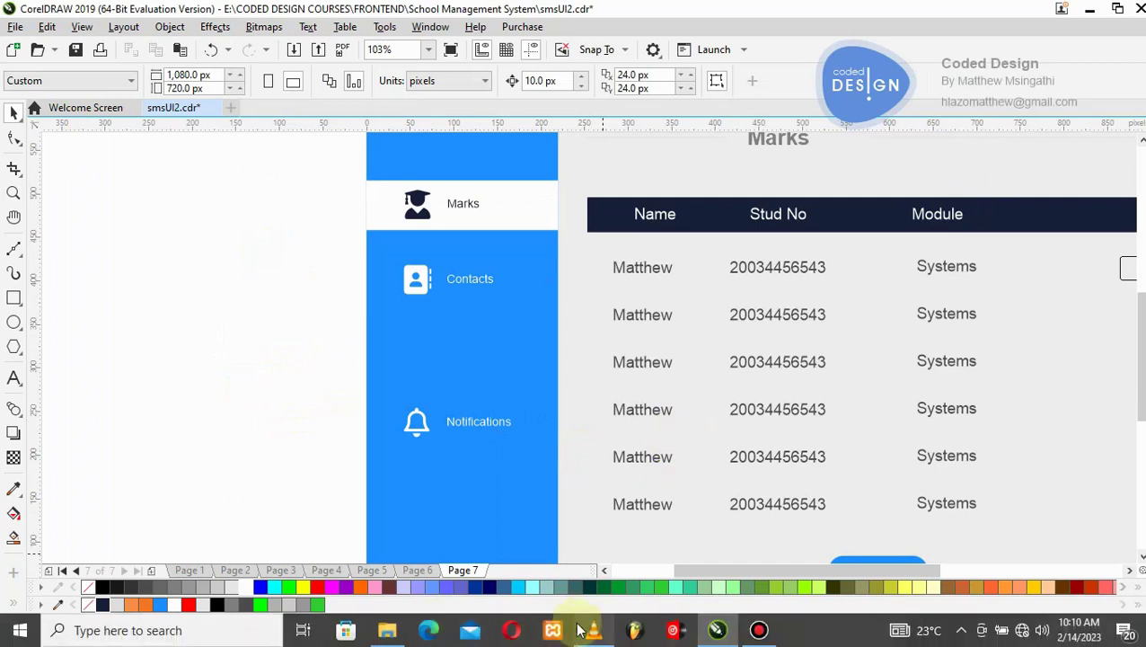
Step: Switch to File Explorer and browse the SVG icon search results in the svgs folder for menu icons
{"action": "mouse_move", "coordinate": [582, 627]}
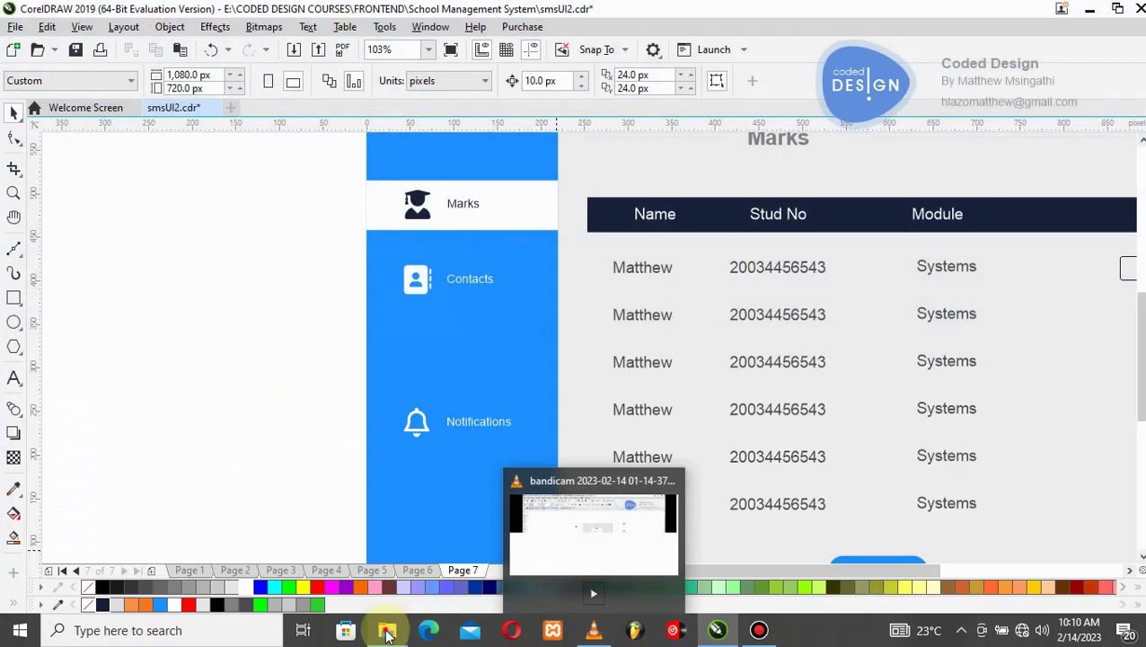
{"action": "left_click", "coordinate": [387, 629]}
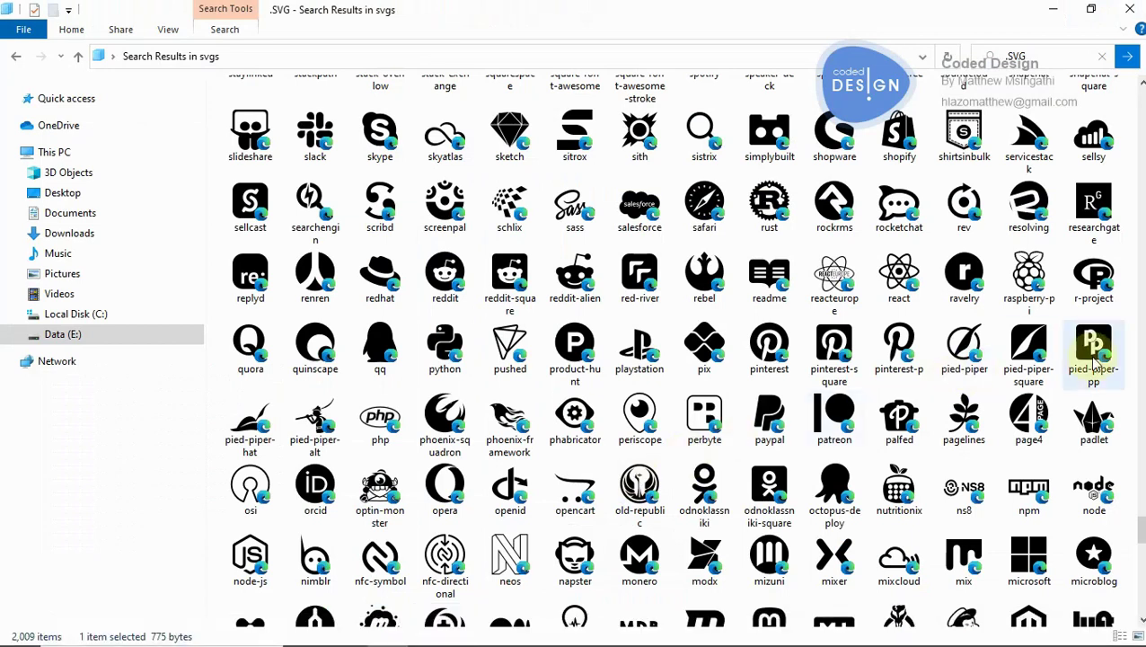
{"action": "left_click_drag", "start_coordinate": [1139, 532], "coordinate": [1140, 476]}
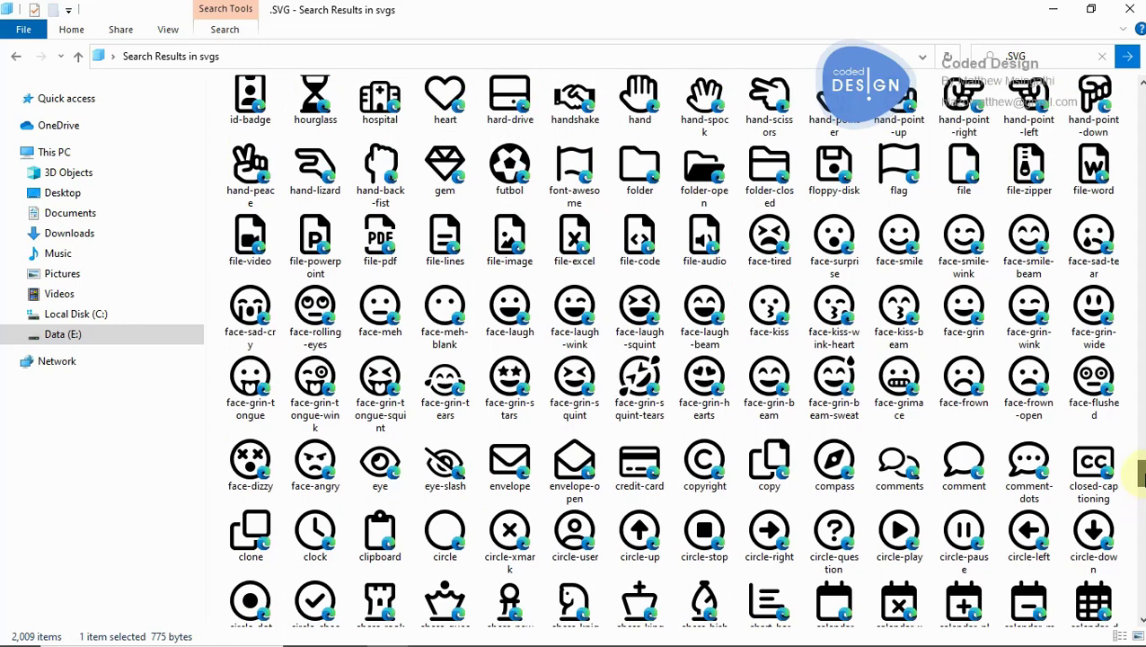
{"action": "left_click_drag", "start_coordinate": [1141, 476], "coordinate": [1141, 421]}
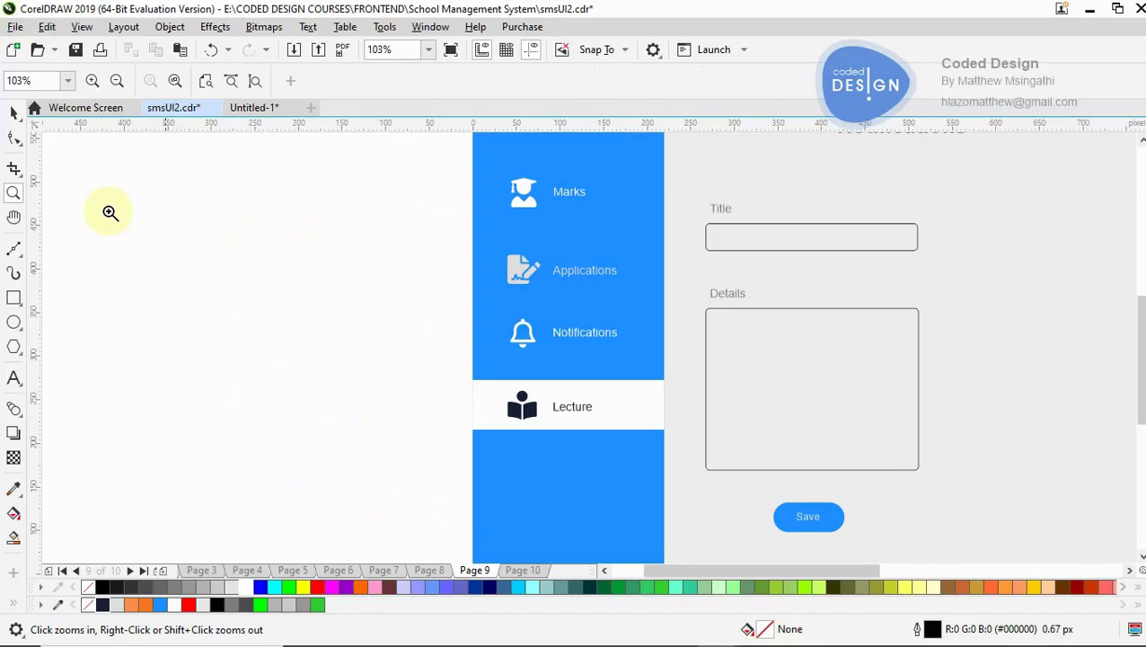
Step: Move the white highlight bar on Page 9 from the Lecture item up to the Notifications item
{"action": "left_click", "coordinate": [13, 112]}
{"action": "left_click", "coordinate": [487, 399]}
{"action": "left_click_drag", "start_coordinate": [486, 401], "coordinate": [486, 328]}
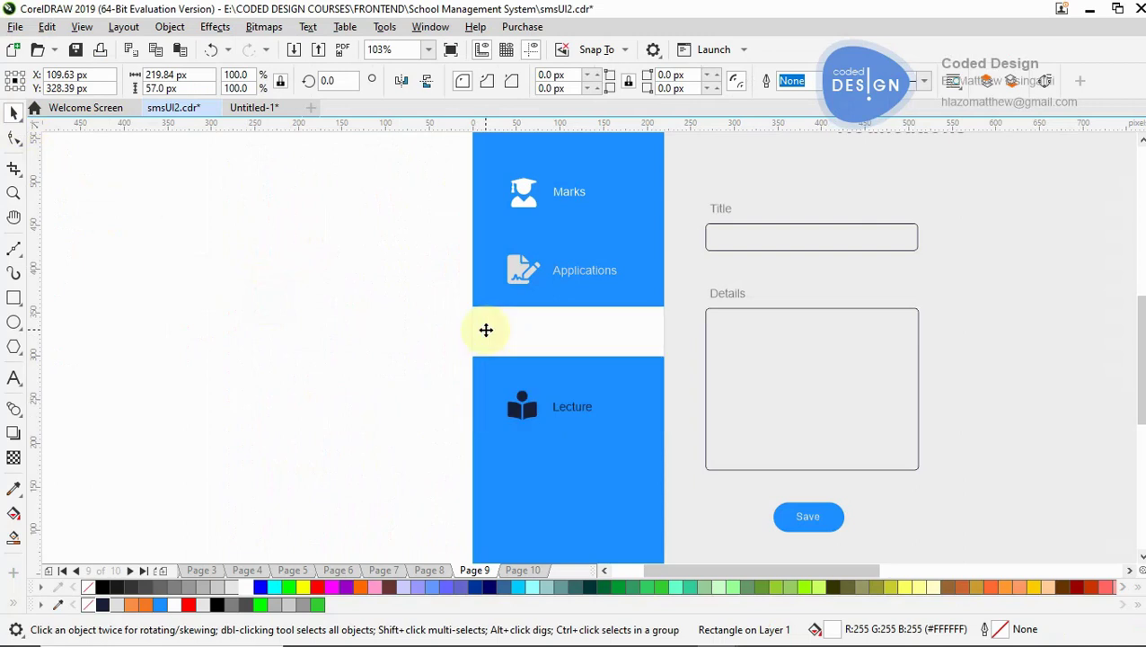
Step: Recolor the sidebar icons and labels on Page 9, making the Notifications item dark navy and the Lecture item white
{"action": "left_click_drag", "start_coordinate": [394, 294], "coordinate": [643, 386]}
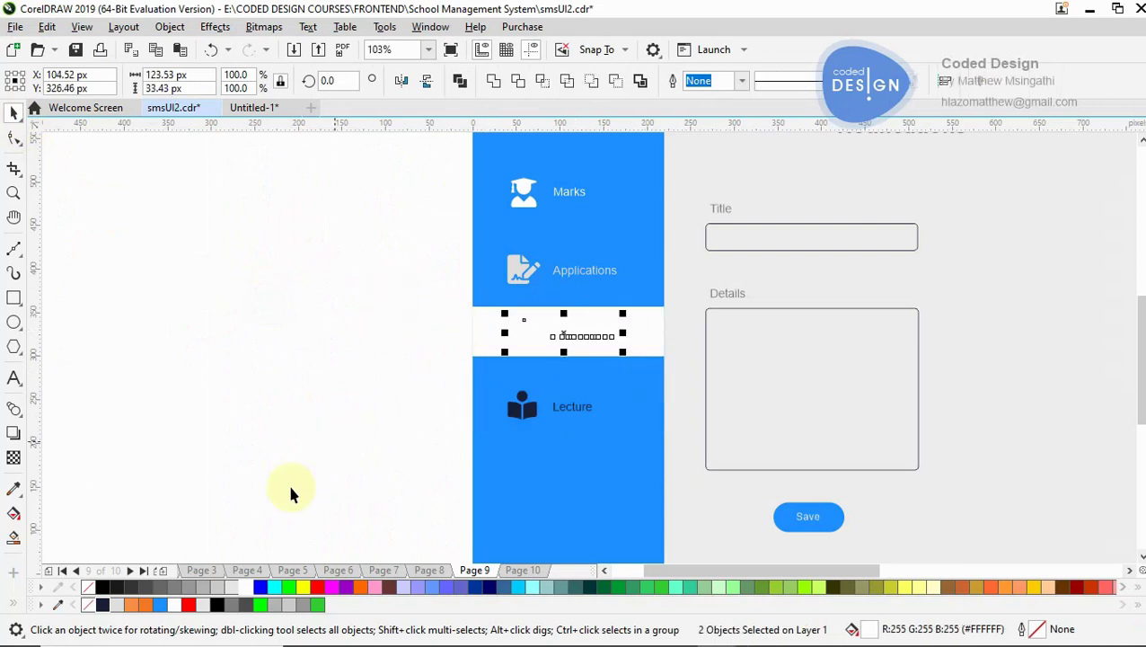
{"action": "left_click", "coordinate": [104, 607]}
{"action": "left_click_drag", "start_coordinate": [410, 363], "coordinate": [620, 467]}
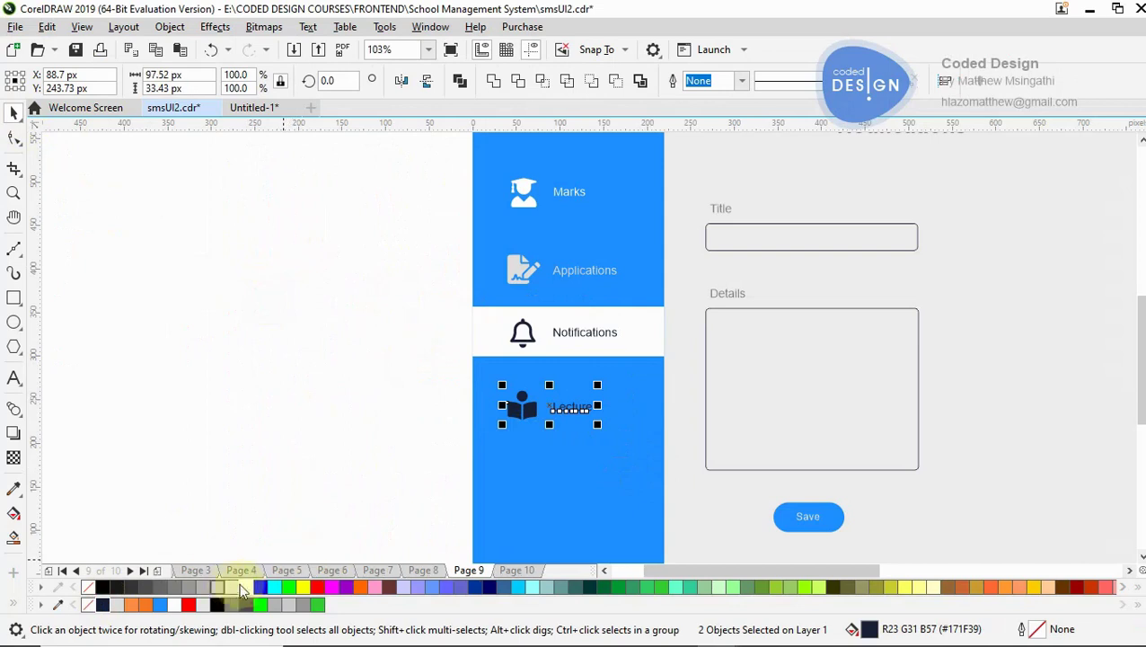
{"action": "left_click", "coordinate": [242, 387]}
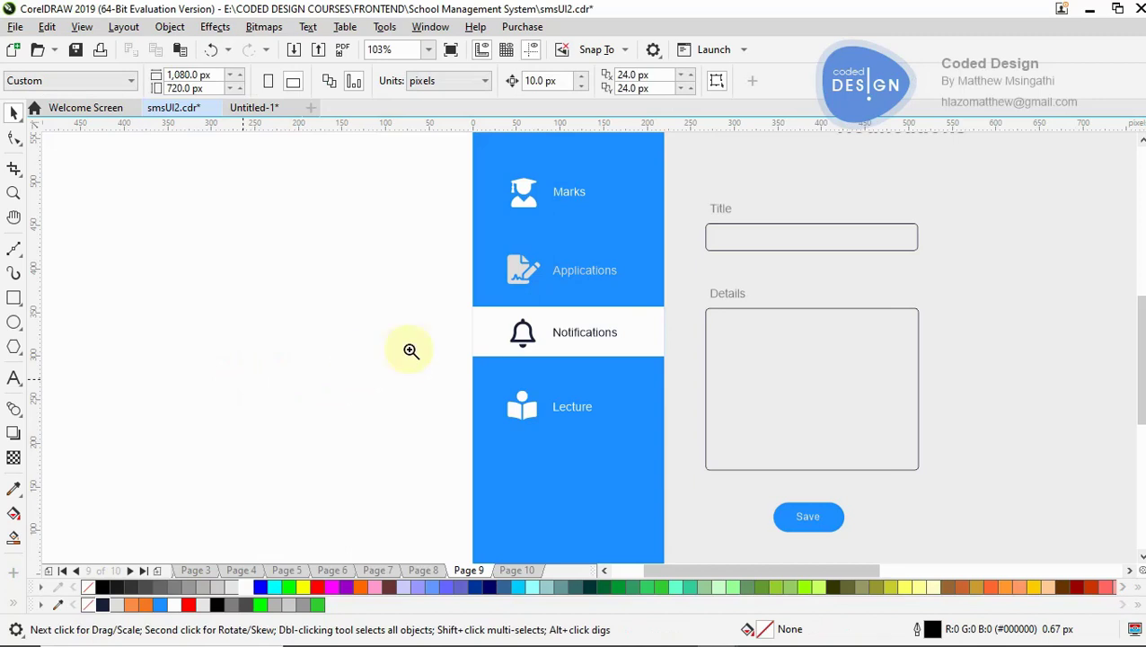
{"action": "key", "text": "F3"}
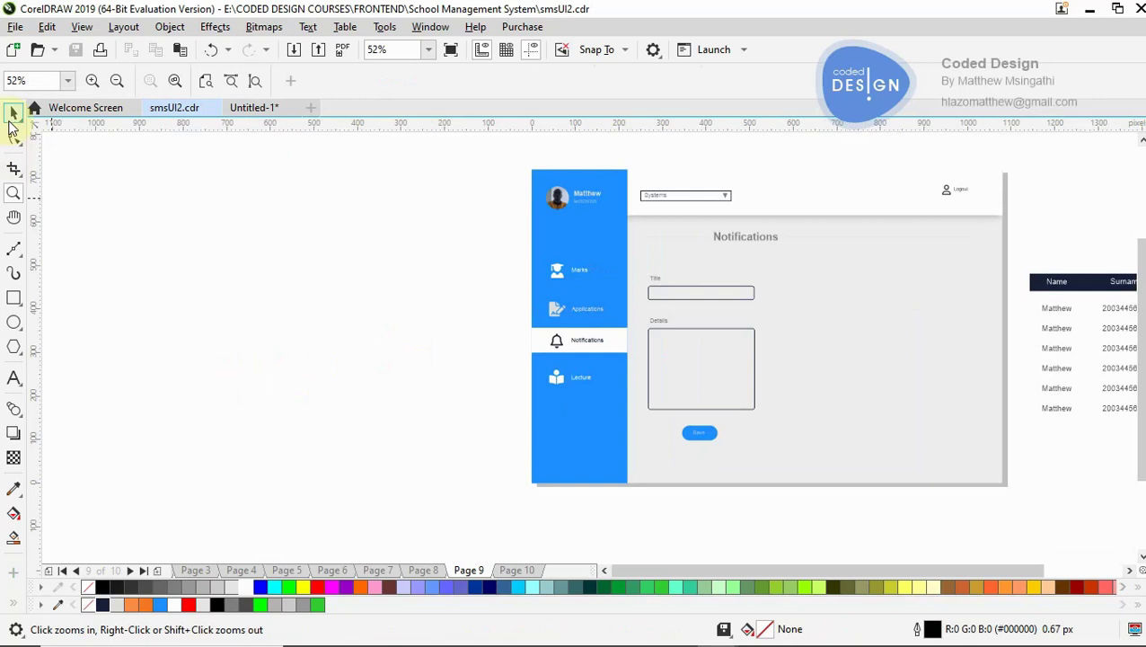
{"action": "left_click", "coordinate": [14, 114]}
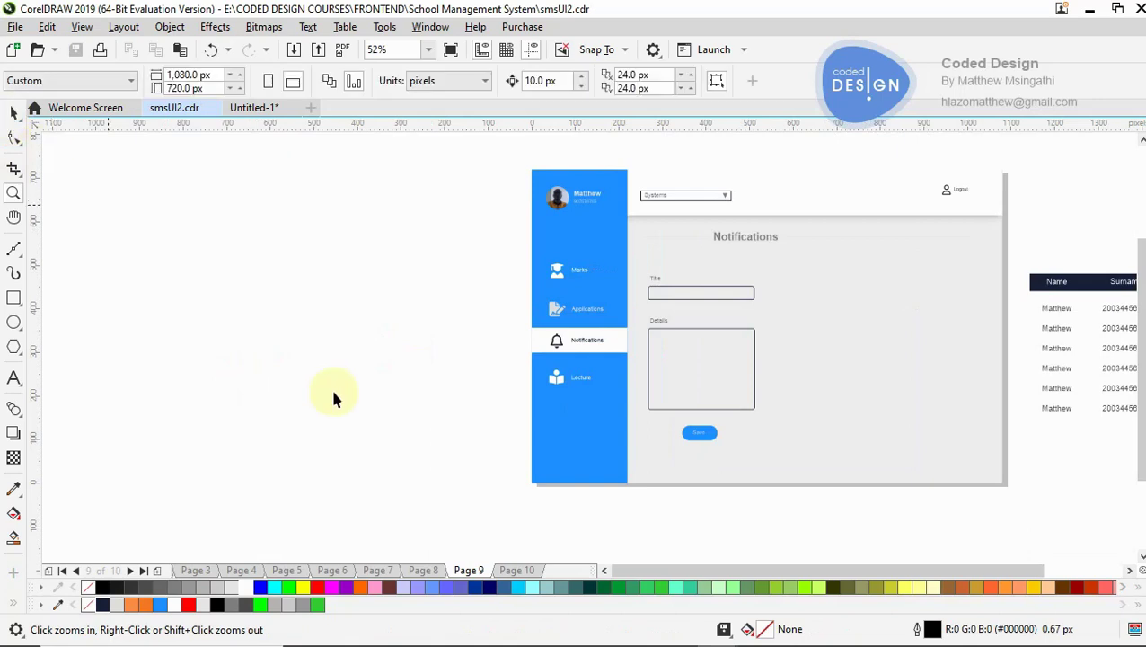
Step: Delete the old three-item sidebar menu on Page 8 and paste the copied four-item menu in its place
{"action": "left_click", "coordinate": [424, 570]}
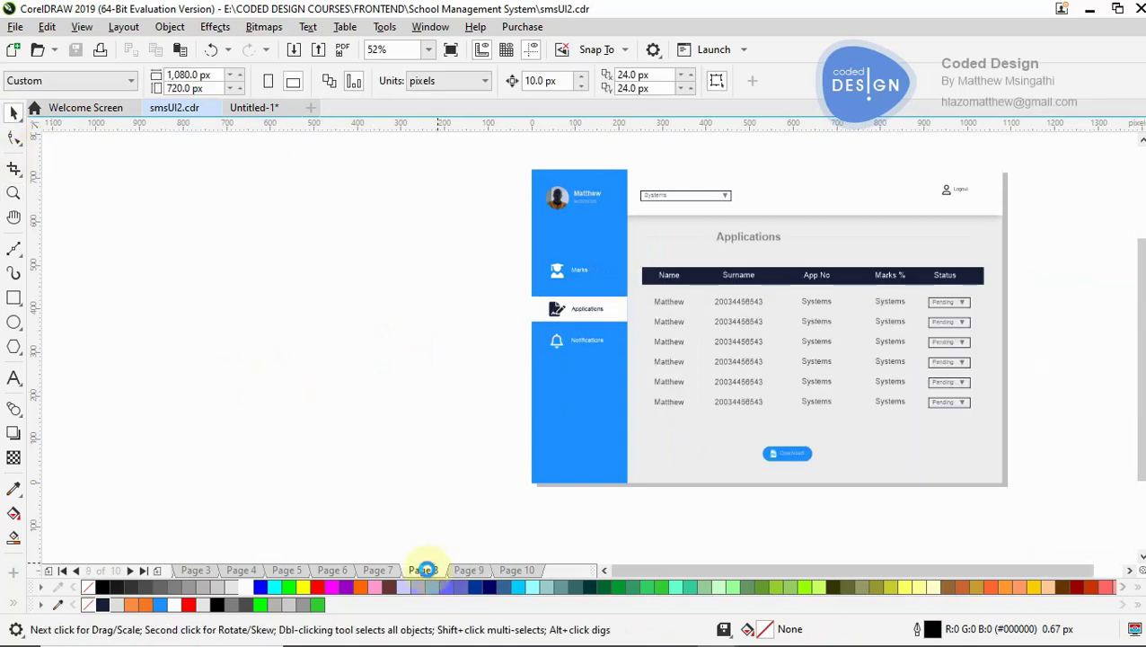
{"action": "left_click_drag", "start_coordinate": [496, 255], "coordinate": [632, 376]}
{"action": "key", "text": "Delete"}
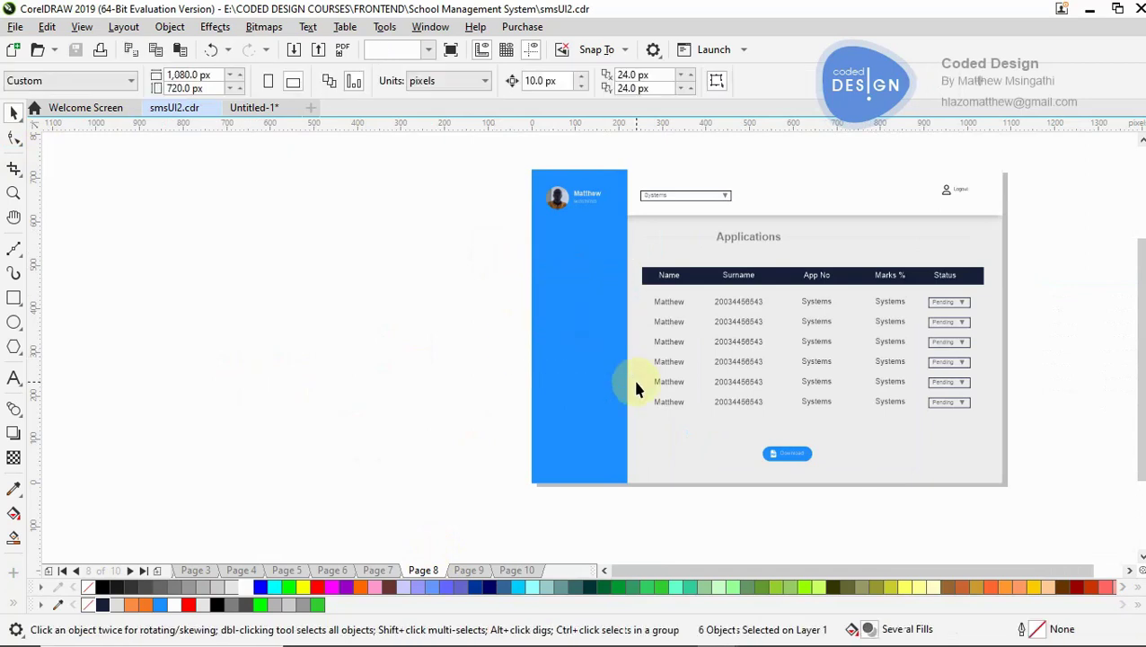
{"action": "key", "text": "ctrl+v"}
{"action": "left_click", "coordinate": [447, 345]}
Step: Fill the Applications item white on Page 8 and move the white highlight bar from Lecture up to Applications
{"action": "key", "text": "z"}
{"action": "left_click", "coordinate": [569, 324]}
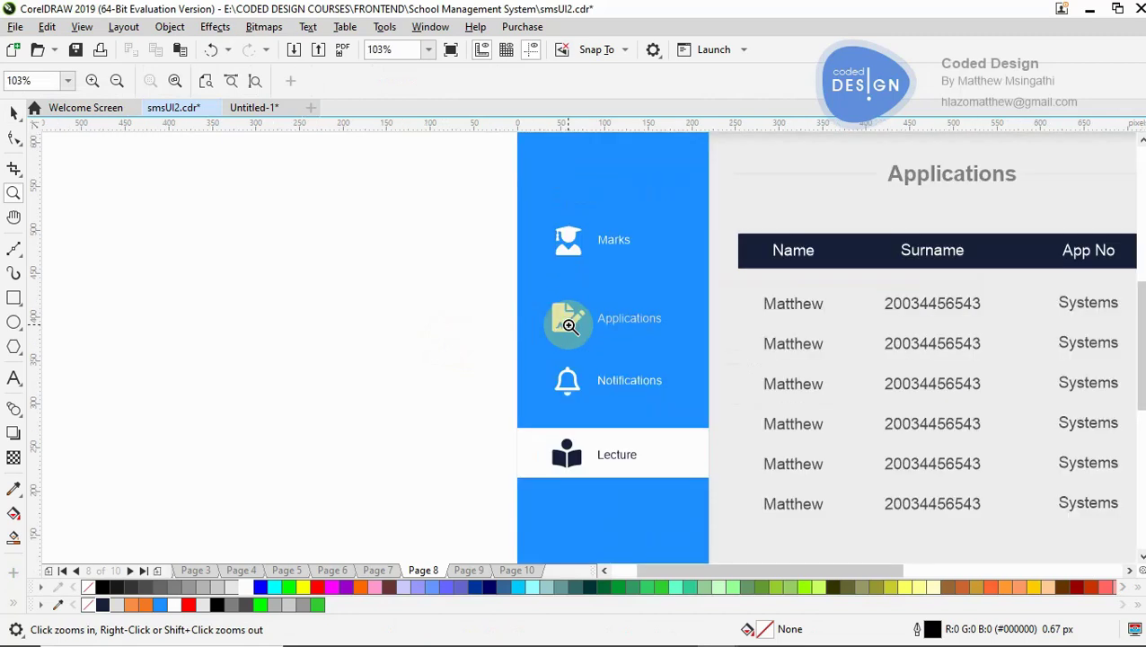
{"action": "left_click", "coordinate": [520, 295]}
{"action": "right_click", "coordinate": [521, 295]}
{"action": "right_click", "coordinate": [521, 295]}
{"action": "left_click", "coordinate": [520, 294]}
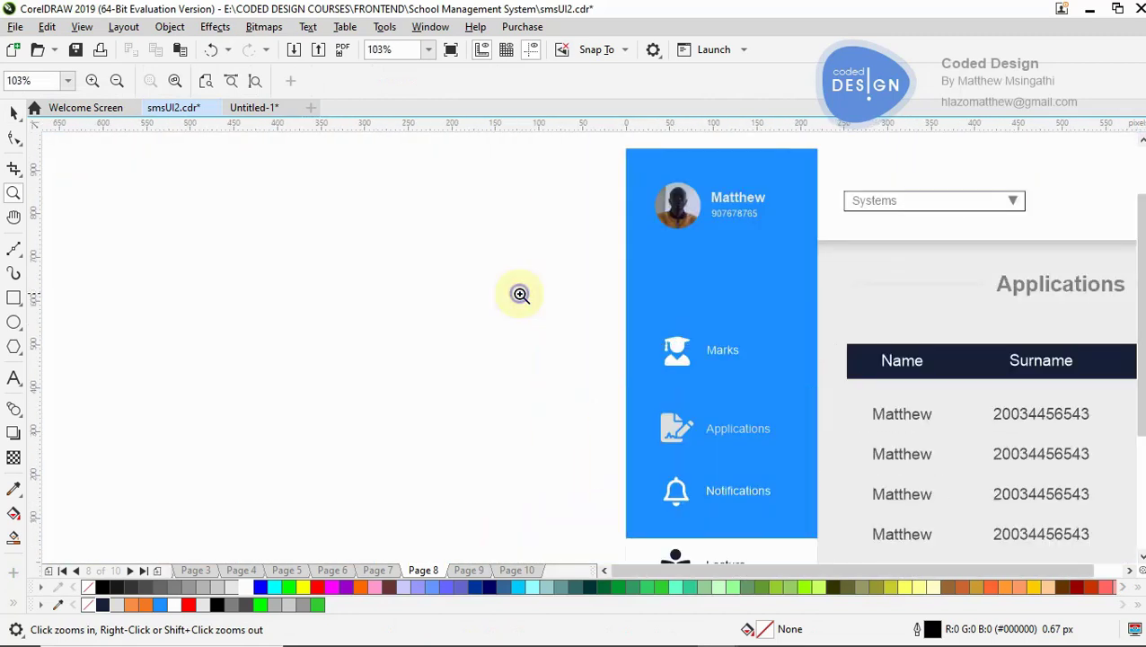
{"action": "right_click", "coordinate": [521, 295]}
{"action": "left_click", "coordinate": [678, 408]}
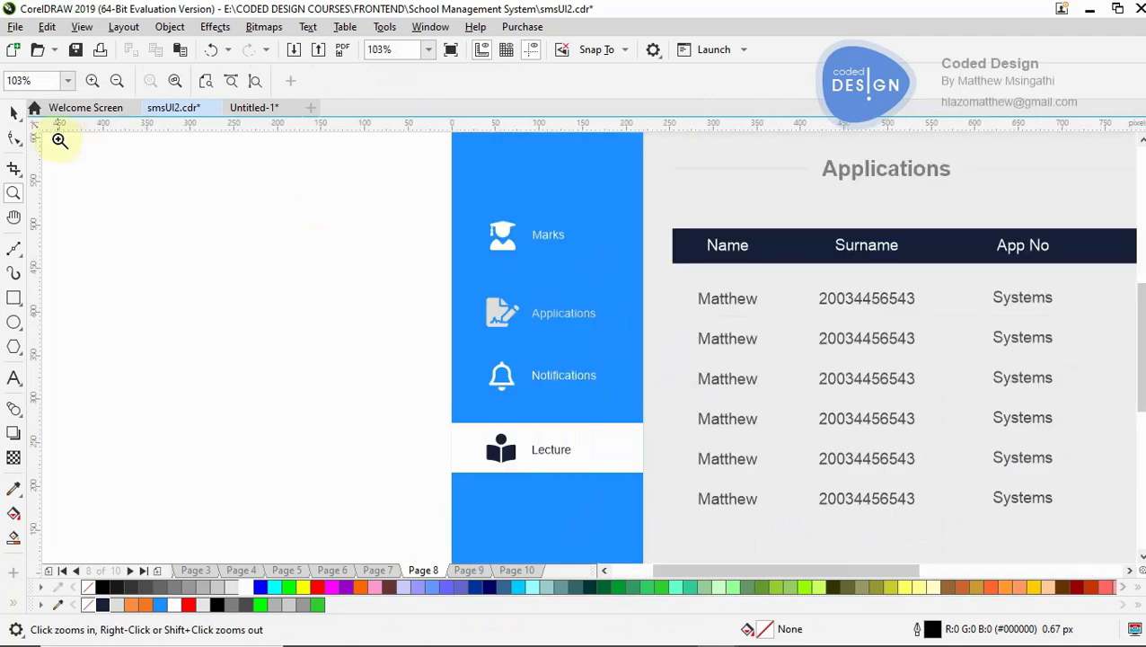
{"action": "left_click", "coordinate": [14, 111]}
{"action": "left_click_drag", "start_coordinate": [247, 261], "coordinate": [628, 350]}
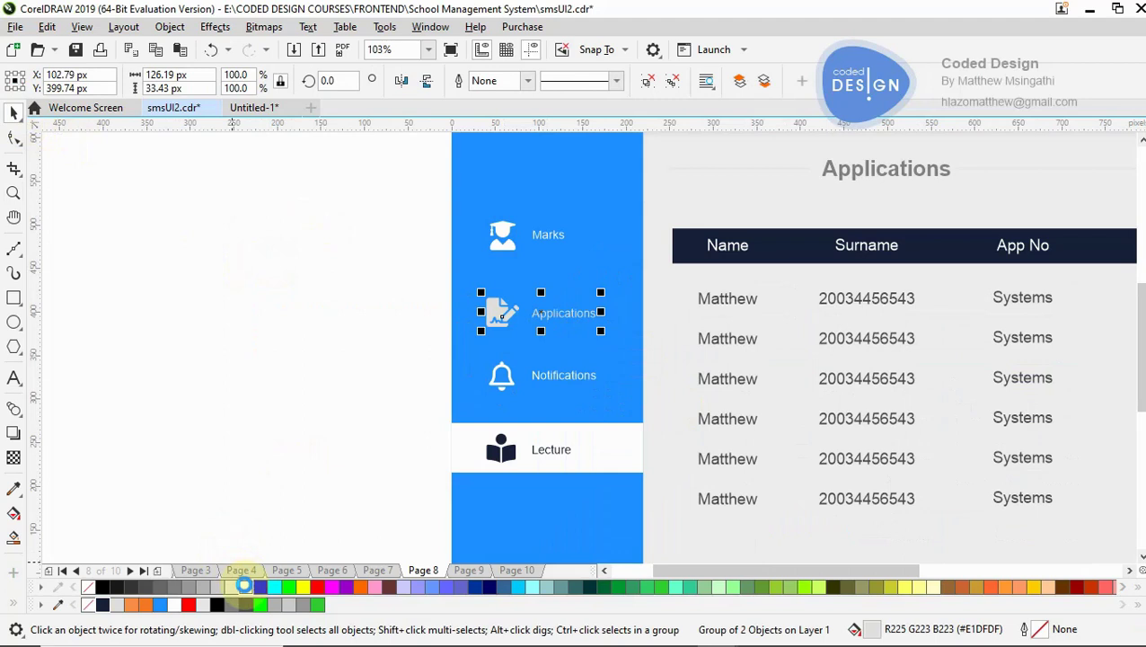
{"action": "left_click", "coordinate": [271, 364]}
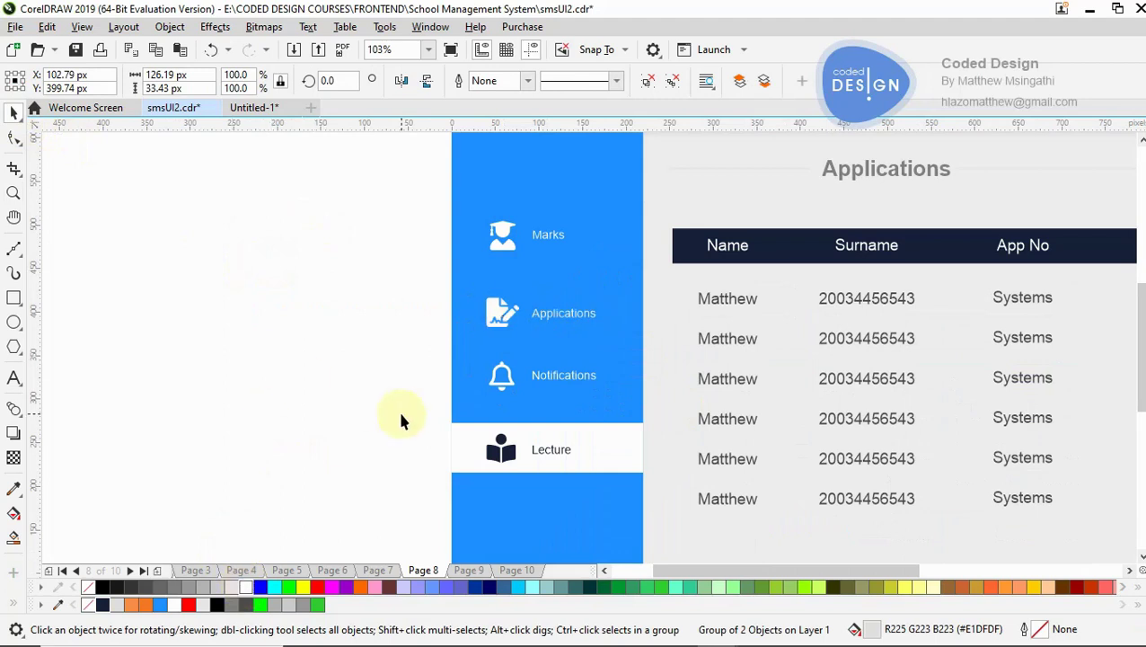
{"action": "left_click", "coordinate": [461, 440]}
{"action": "left_click_drag", "start_coordinate": [462, 438], "coordinate": [448, 303]}
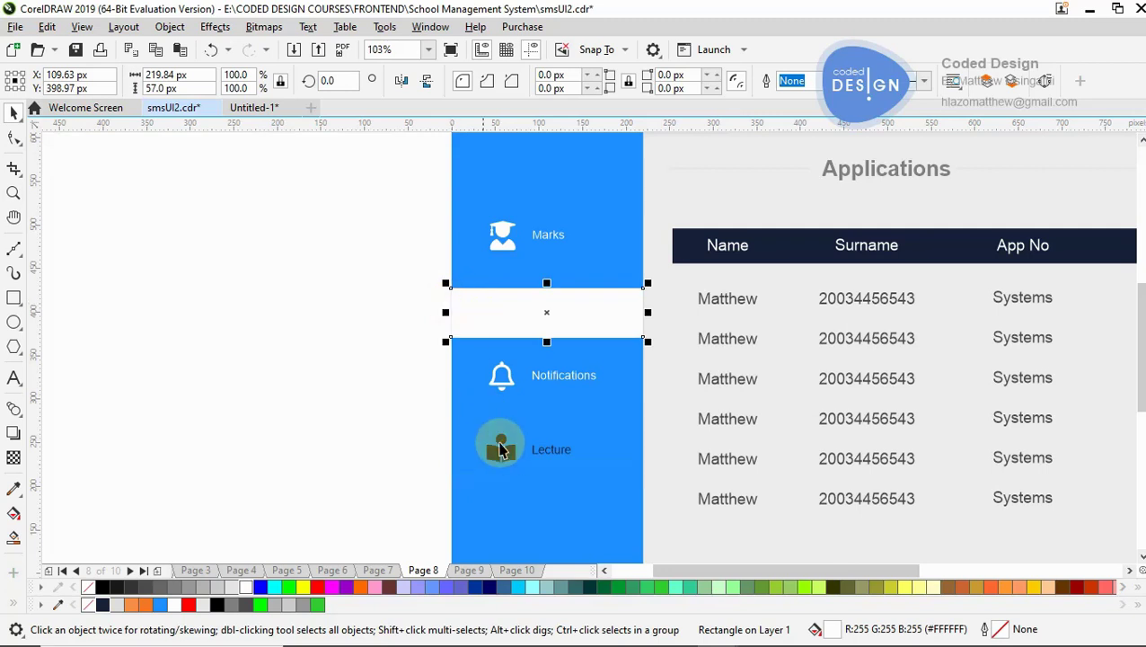
Step: Fill the Lecture icon and label white and the highlighted Applications icon and label dark navy on Page 8
{"action": "left_click", "coordinate": [505, 452]}
{"action": "left_click_drag", "start_coordinate": [410, 410], "coordinate": [583, 497]}
{"action": "left_click", "coordinate": [252, 588]}
{"action": "left_click", "coordinate": [365, 383]}
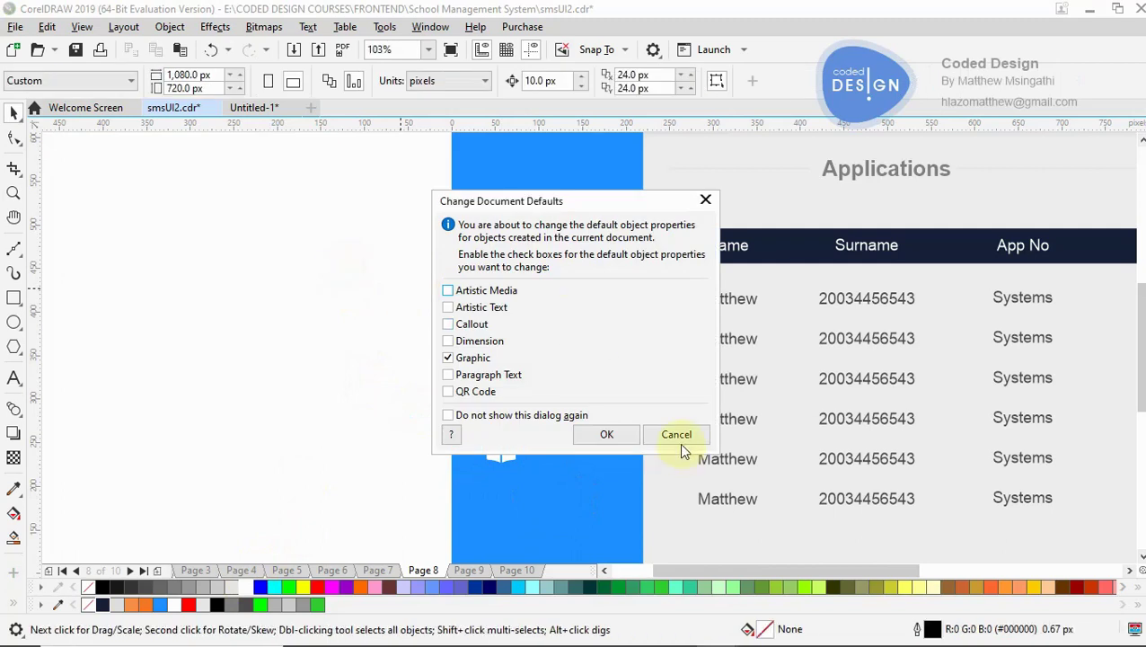
{"action": "left_click", "coordinate": [675, 435]}
{"action": "left_click_drag", "start_coordinate": [363, 258], "coordinate": [621, 353]}
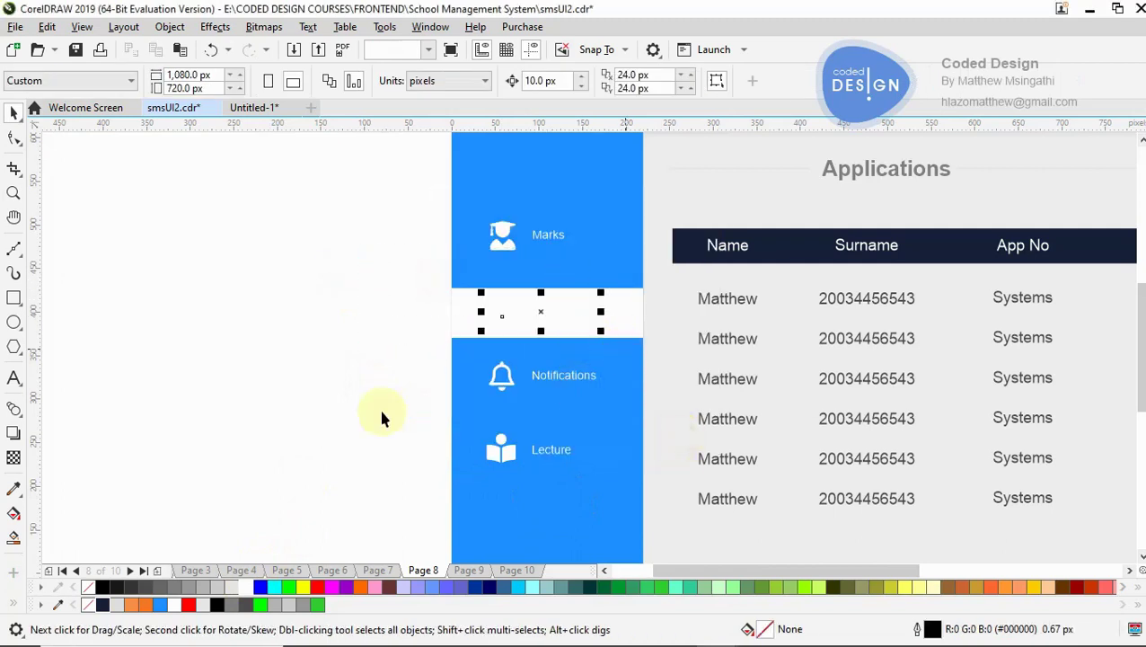
{"action": "left_click", "coordinate": [102, 605]}
Step: Save the document and delete the leftover table lying outside the page area on Page 9
{"action": "key", "text": "z"}
{"action": "key", "text": "F3"}
{"action": "key", "text": "F3"}
{"action": "left_click", "coordinate": [653, 355]}
{"action": "left_click", "coordinate": [545, 335]}
{"action": "left_click", "coordinate": [14, 112]}
{"action": "left_click", "coordinate": [254, 289]}
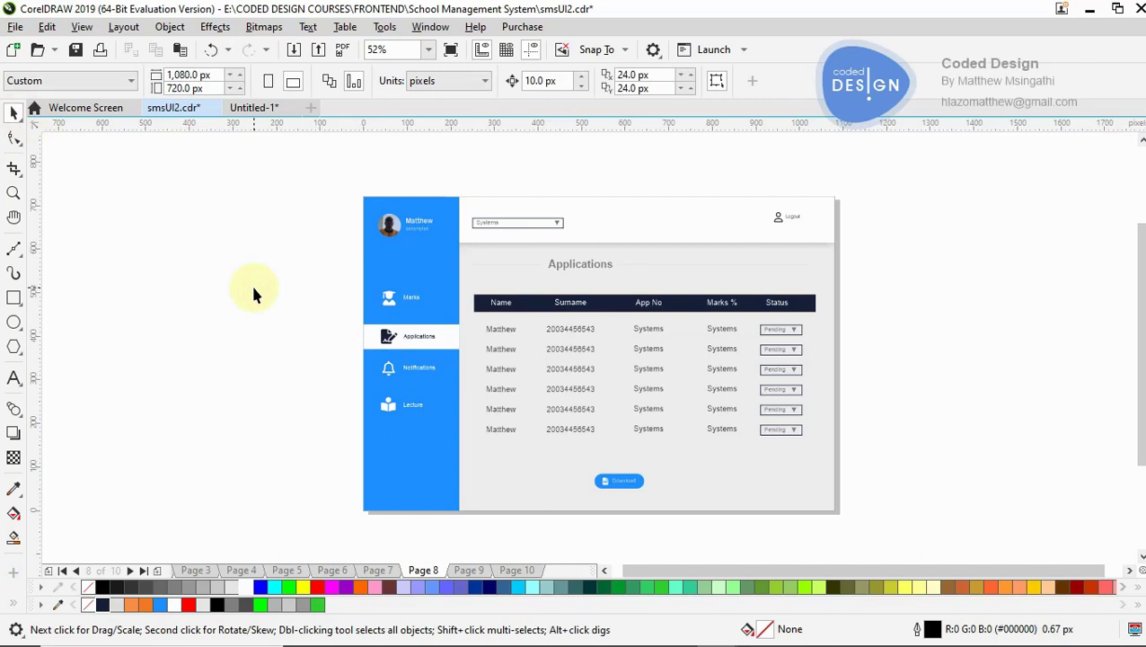
{"action": "key", "text": "ctrl+s"}
{"action": "left_click", "coordinate": [458, 573]}
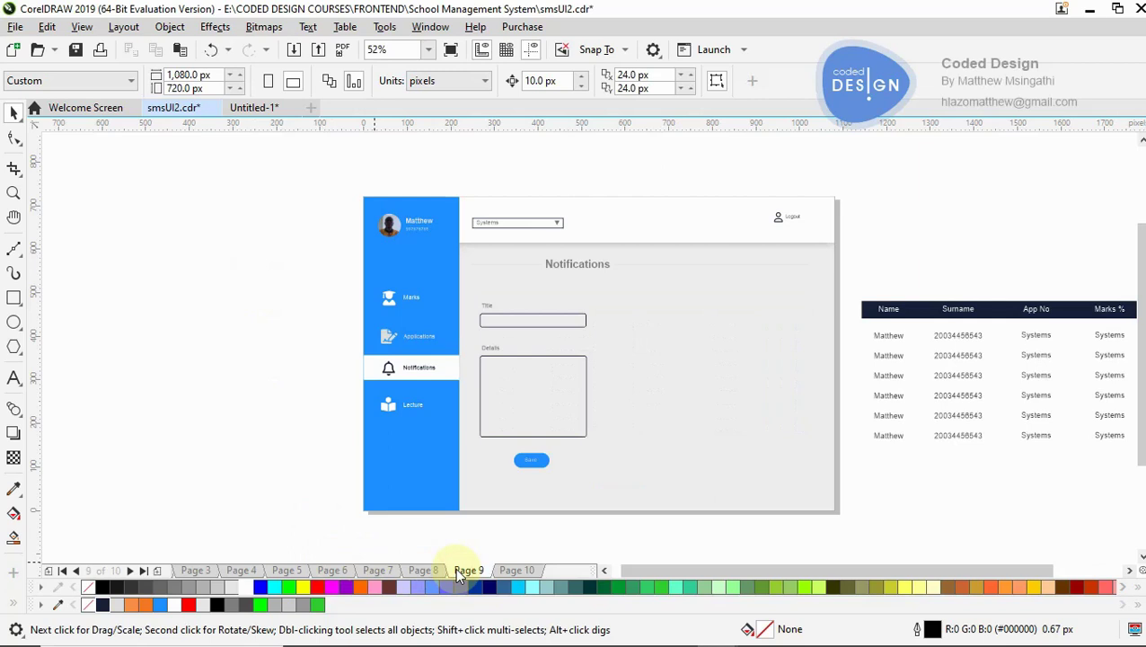
{"action": "left_click_drag", "start_coordinate": [842, 283], "coordinate": [1046, 508]}
{"action": "key", "text": "Delete"}
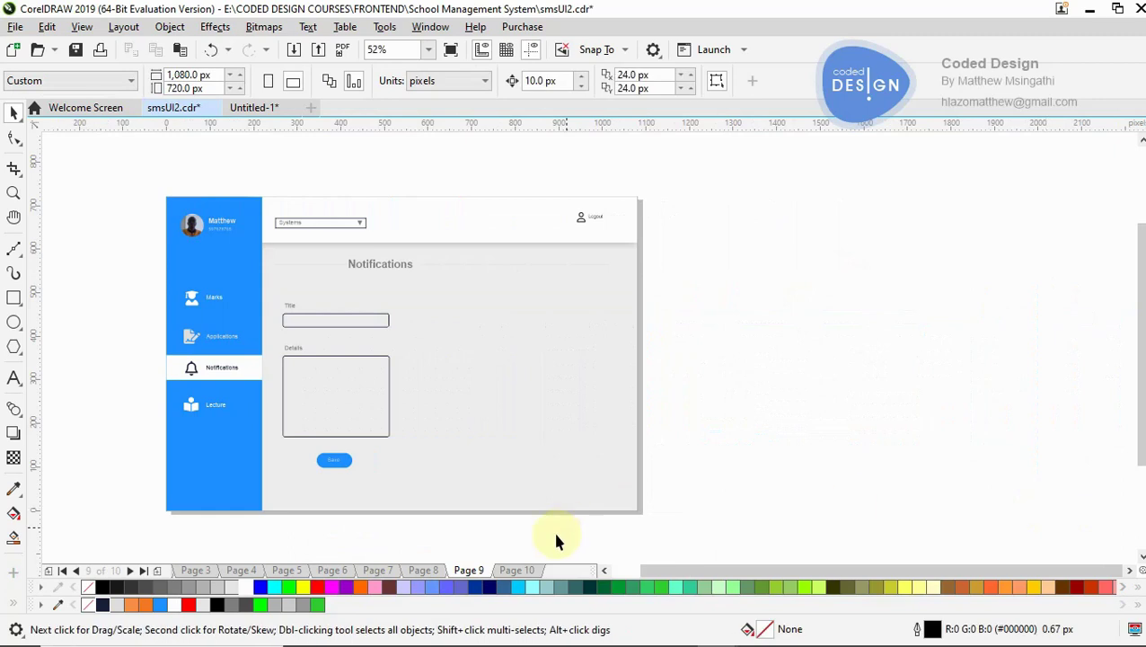
Step: Check every screen of the design from Page 1 through Page 10 and save the document
{"action": "left_click", "coordinate": [78, 571]}
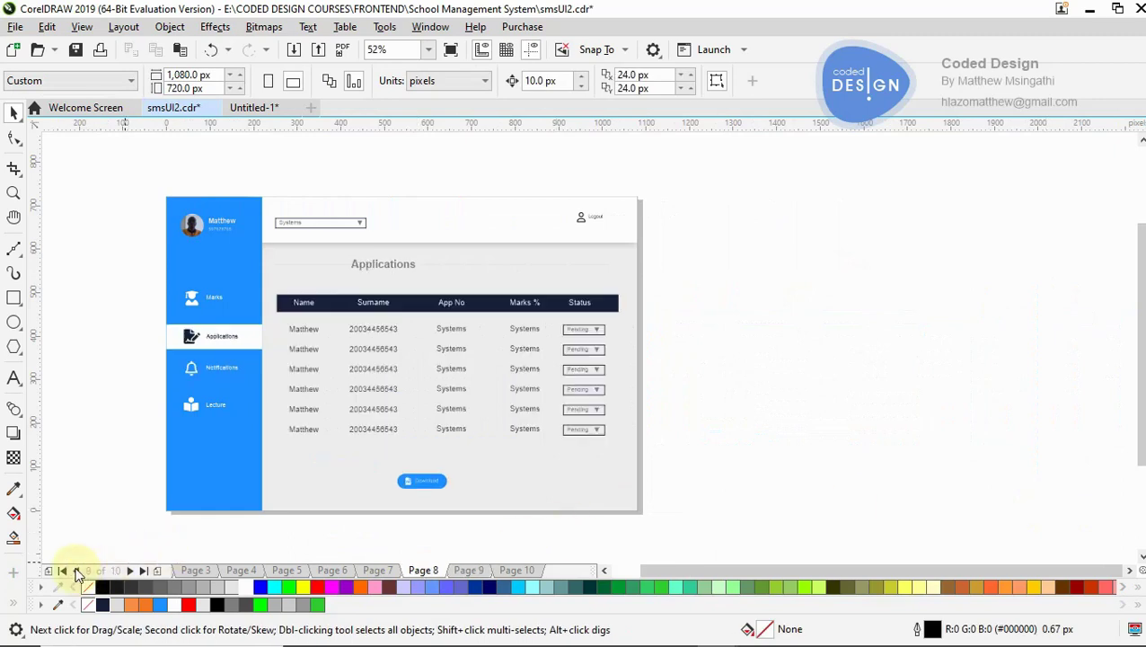
{"action": "left_click", "coordinate": [62, 572]}
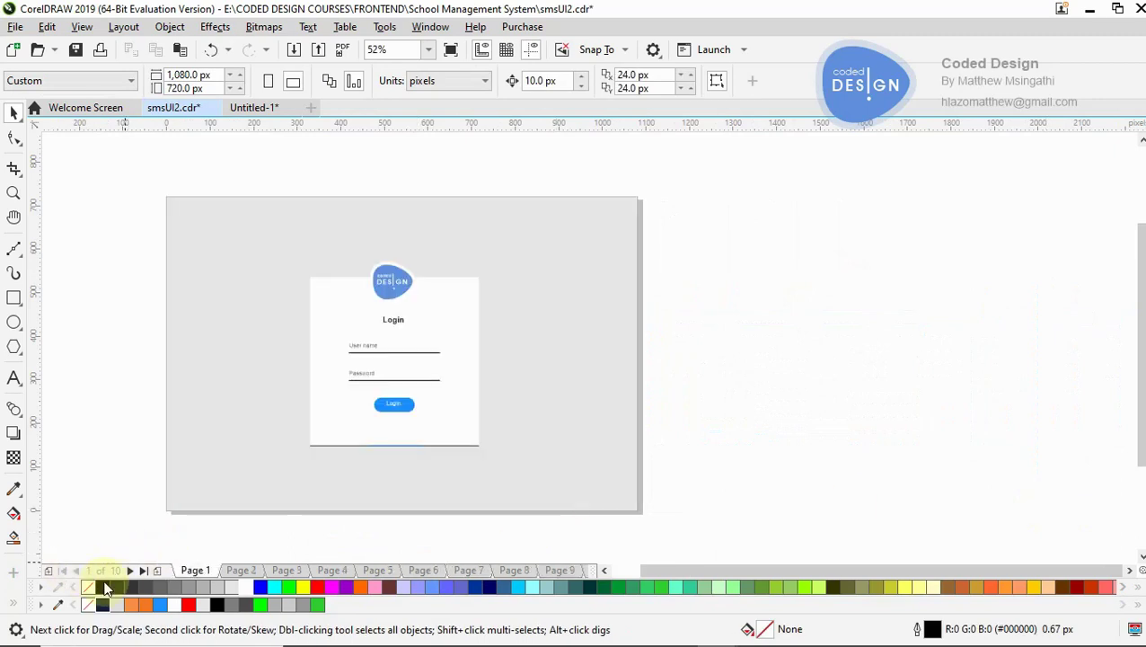
{"action": "left_click", "coordinate": [131, 571]}
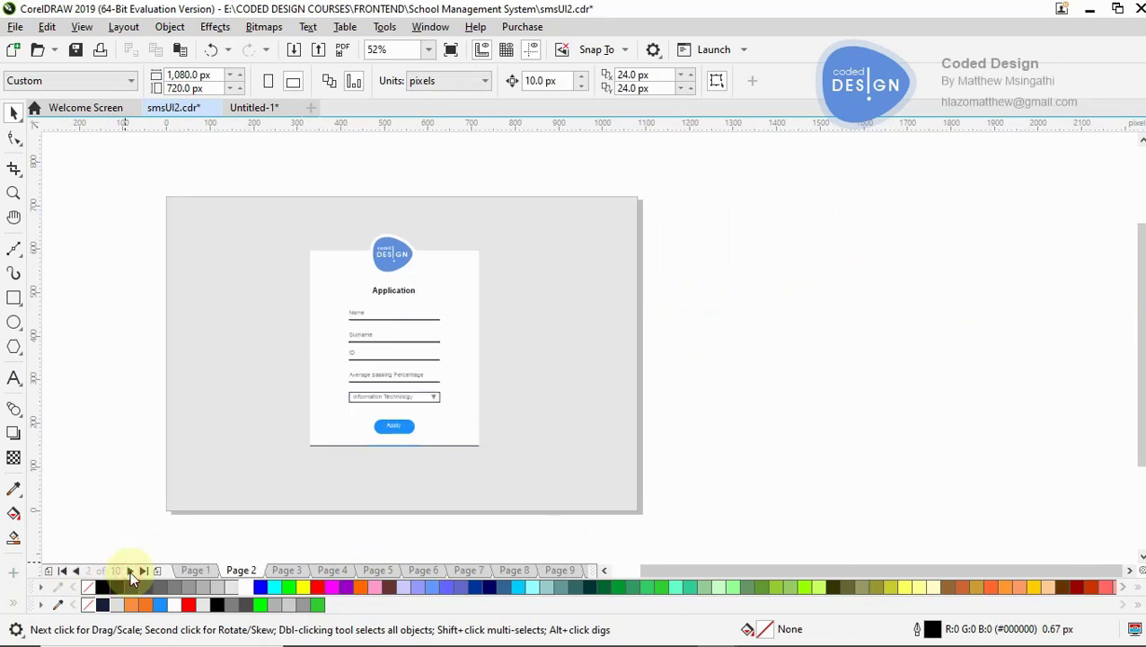
{"action": "left_click", "coordinate": [130, 570]}
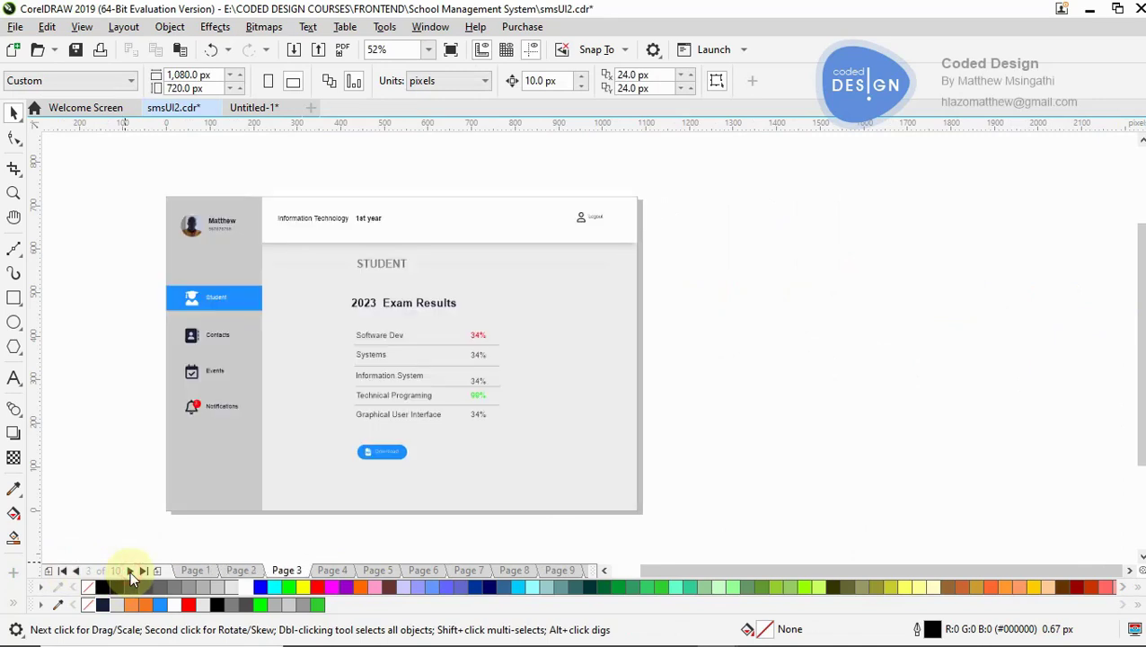
{"action": "left_click", "coordinate": [130, 571]}
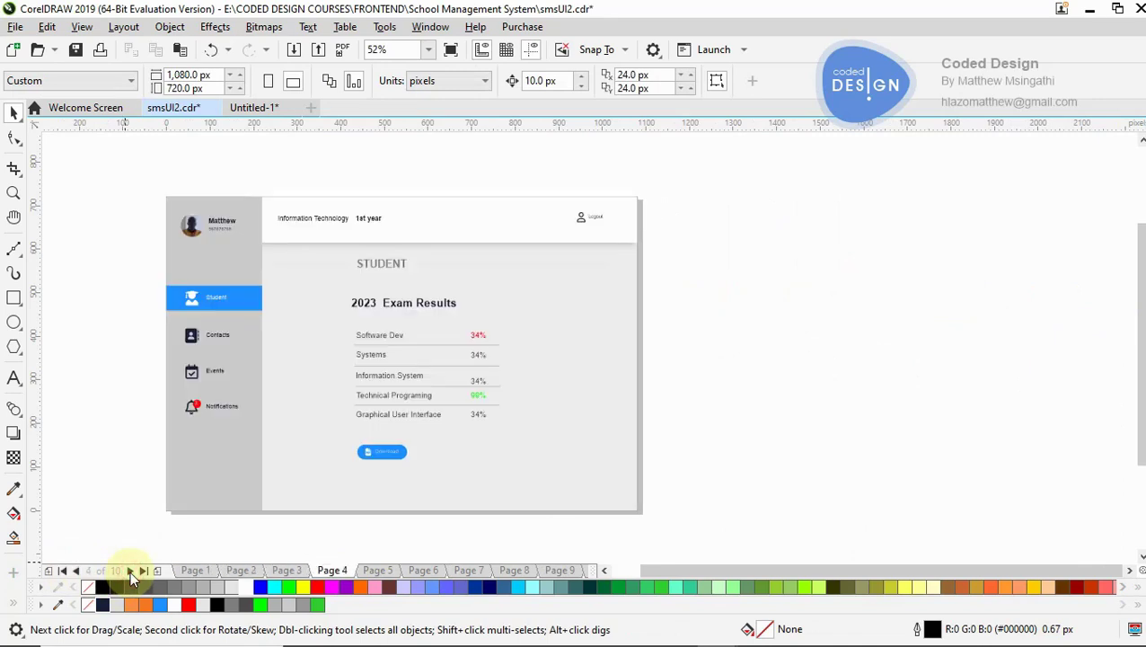
{"action": "left_click", "coordinate": [131, 570]}
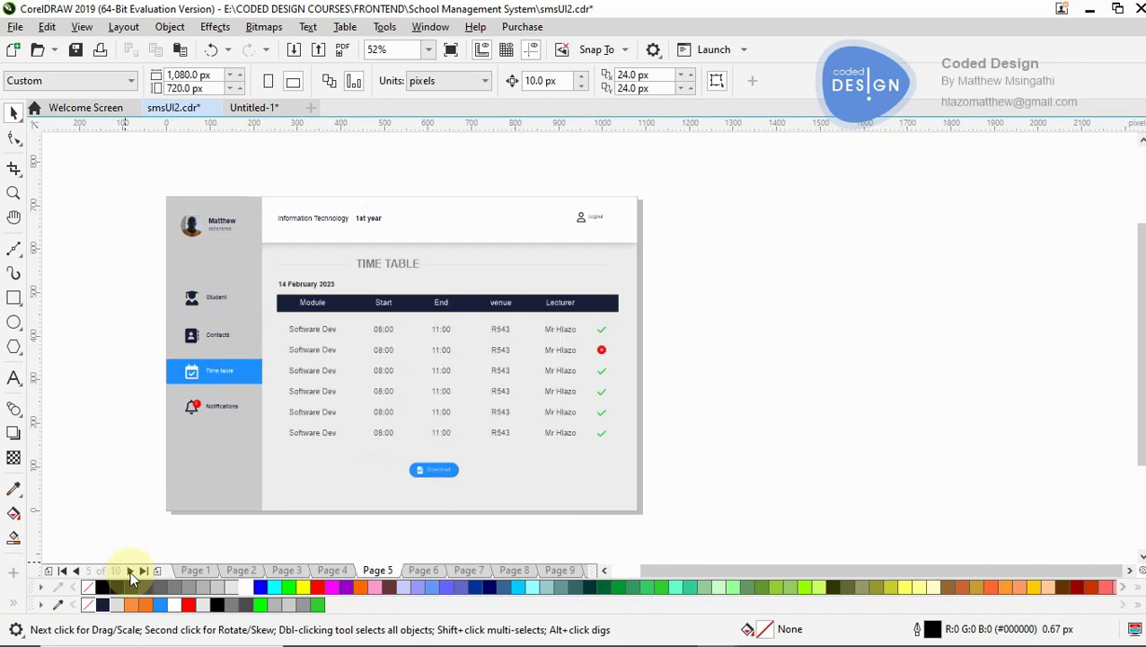
{"action": "left_click", "coordinate": [130, 570]}
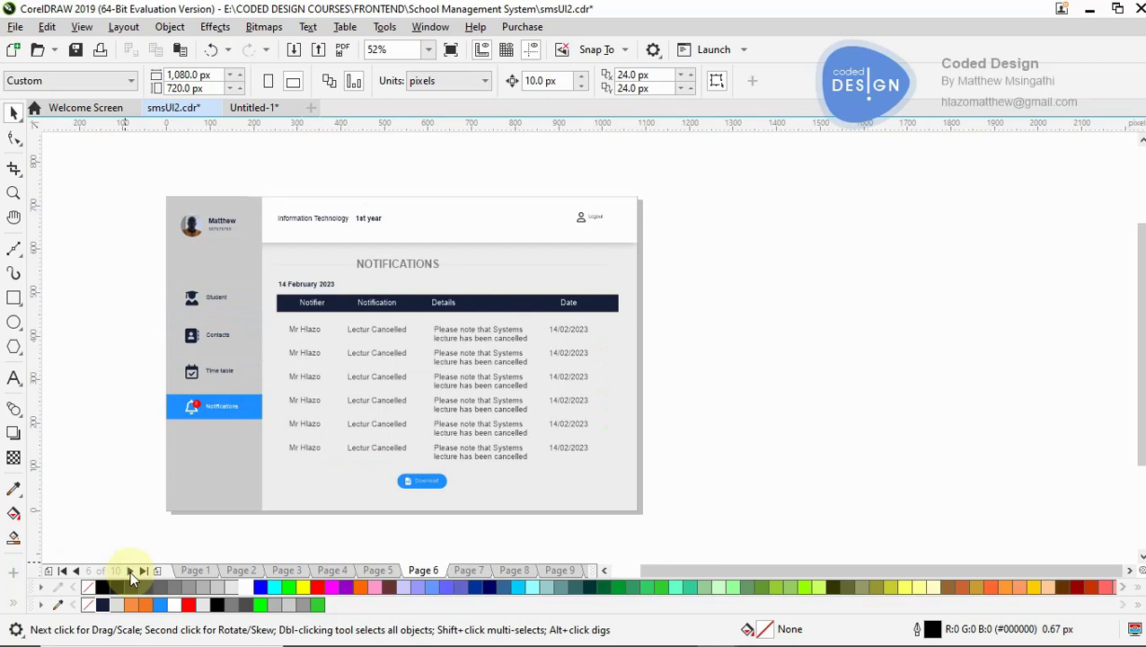
{"action": "left_click", "coordinate": [130, 570]}
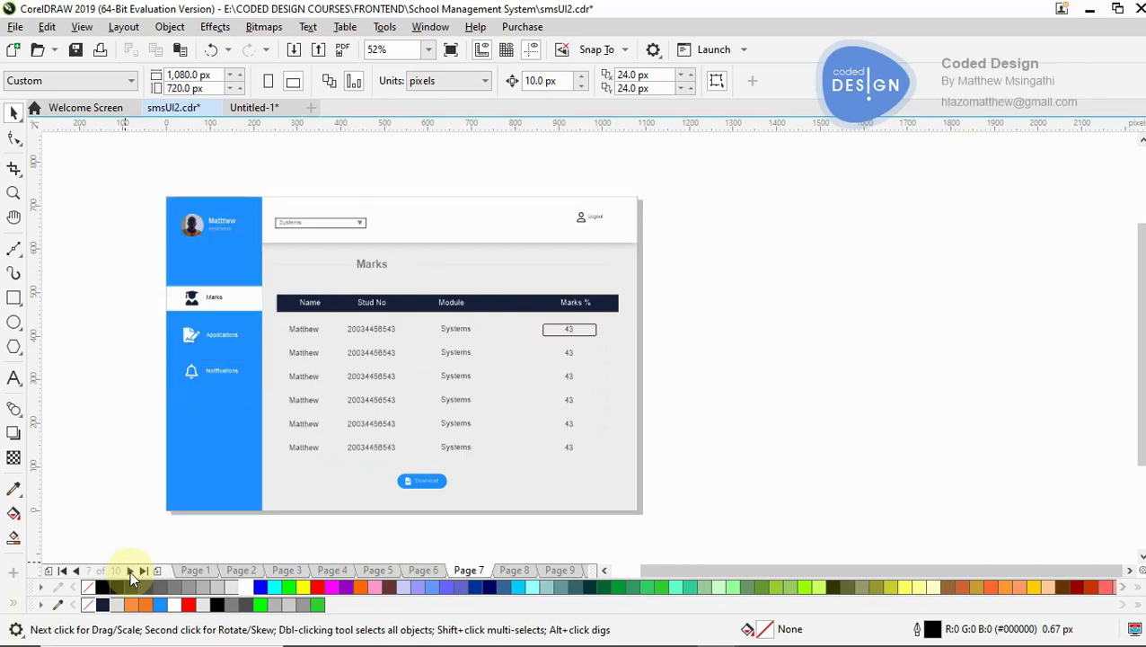
{"action": "left_click", "coordinate": [130, 571]}
{"action": "left_click", "coordinate": [130, 570]}
{"action": "left_click", "coordinate": [130, 571]}
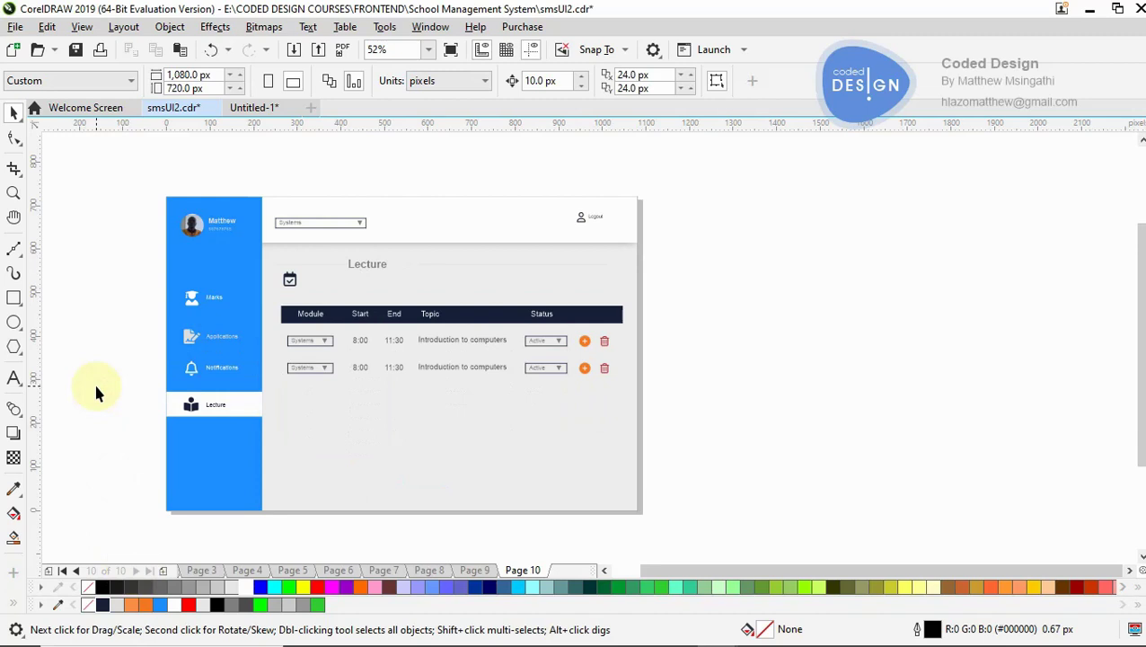
{"action": "key", "text": "ctrl+s"}
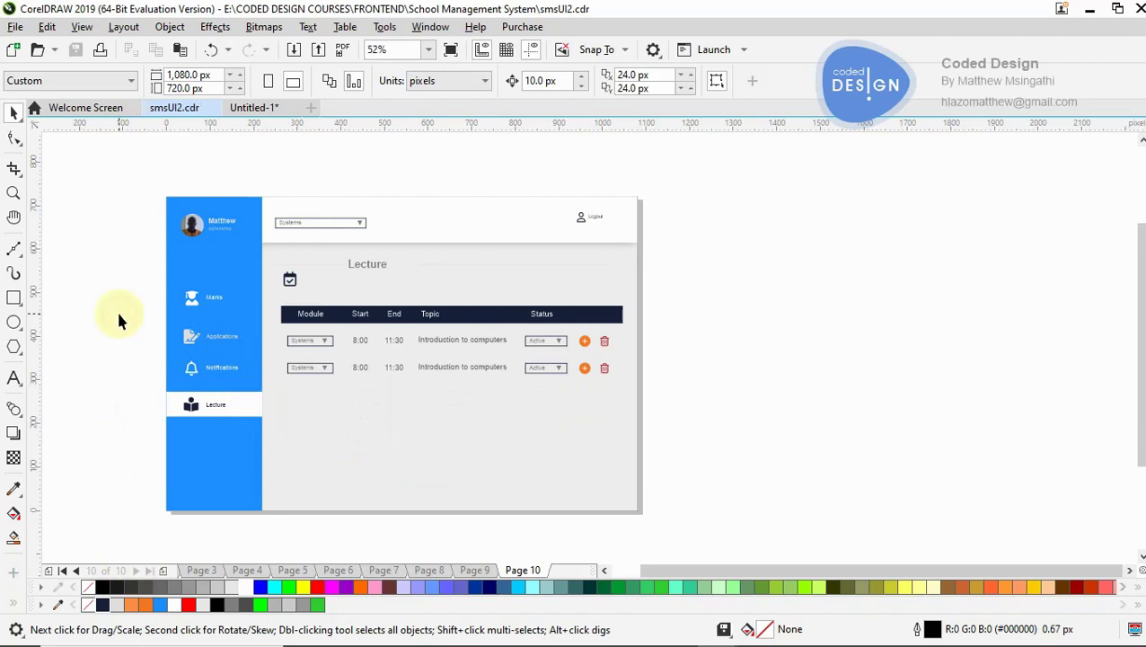